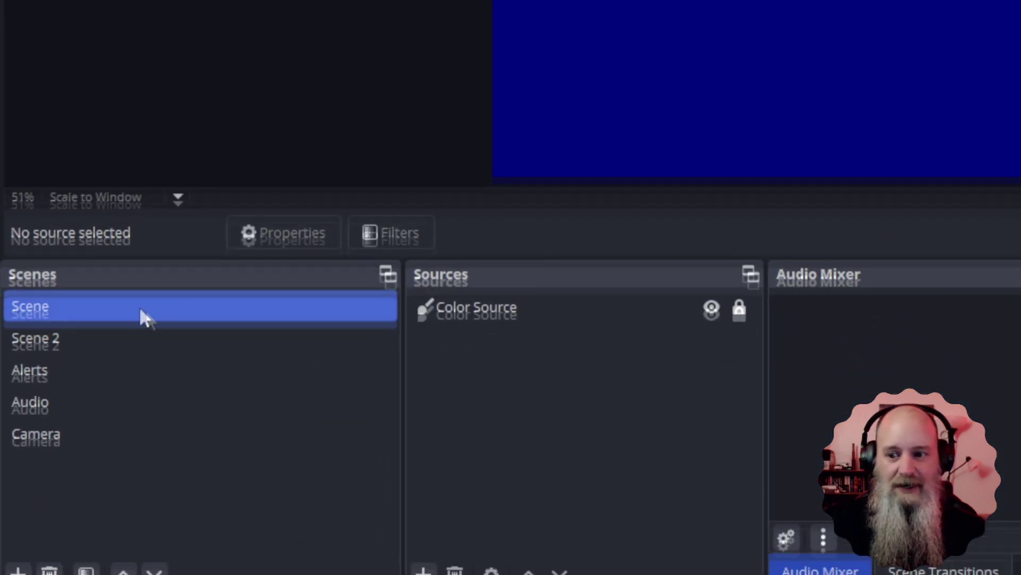
Go through the Scene 2, Alerts, Audio and Camera scenes to view the sources in each
{"action": "left_click", "coordinate": [94, 296]}
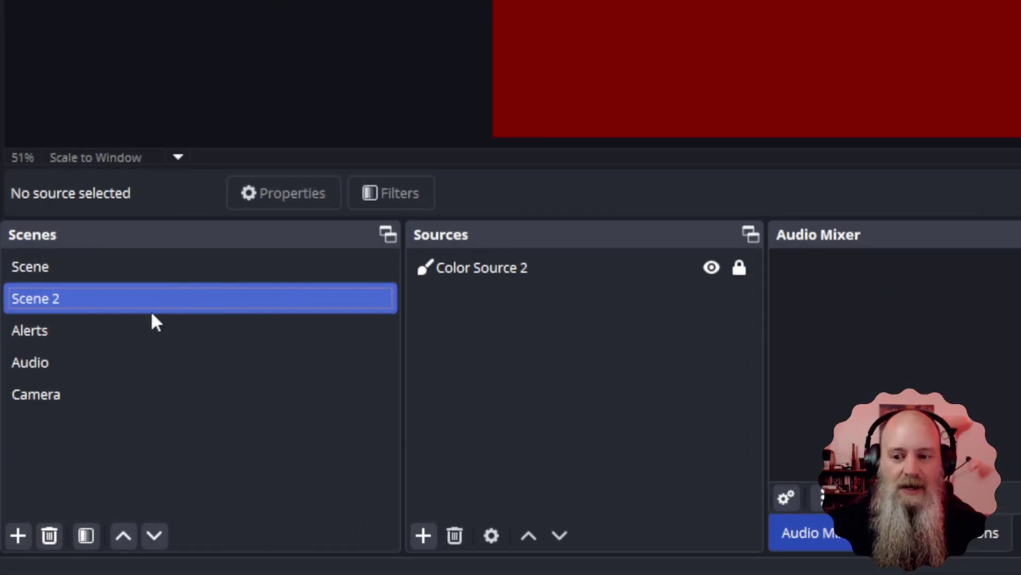
{"action": "left_click", "coordinate": [102, 335]}
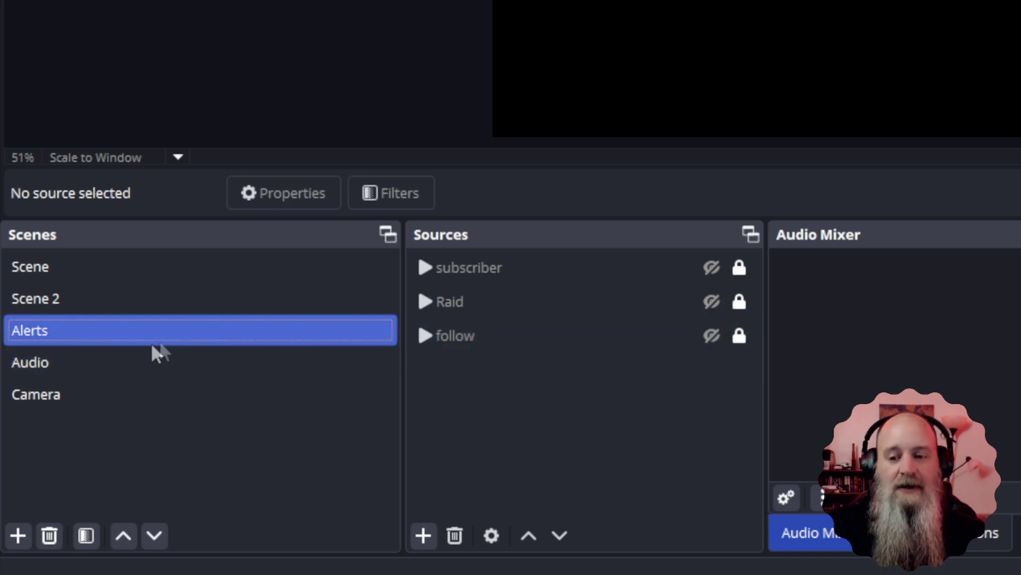
{"action": "left_click", "coordinate": [57, 360]}
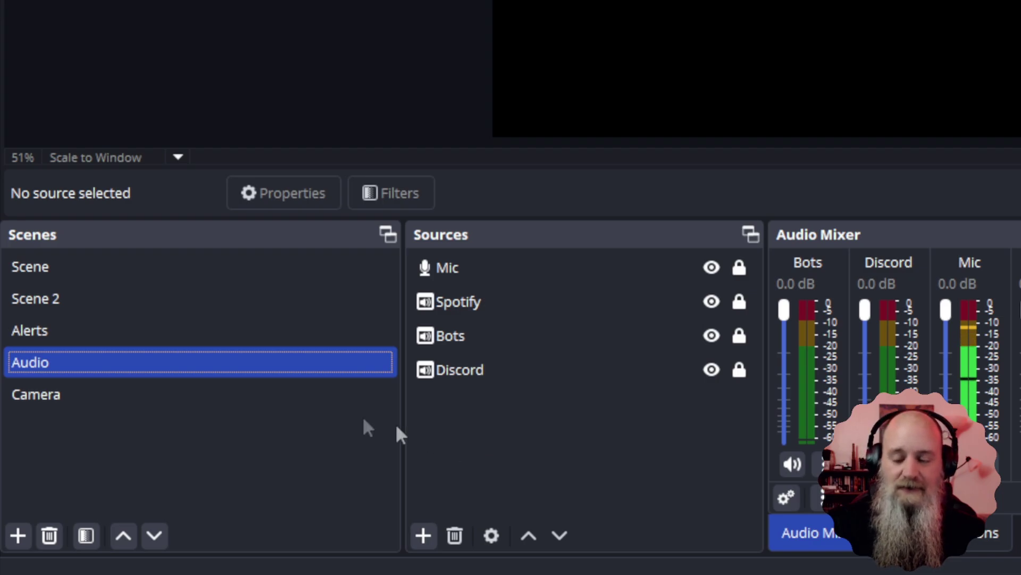
{"action": "left_click", "coordinate": [94, 402]}
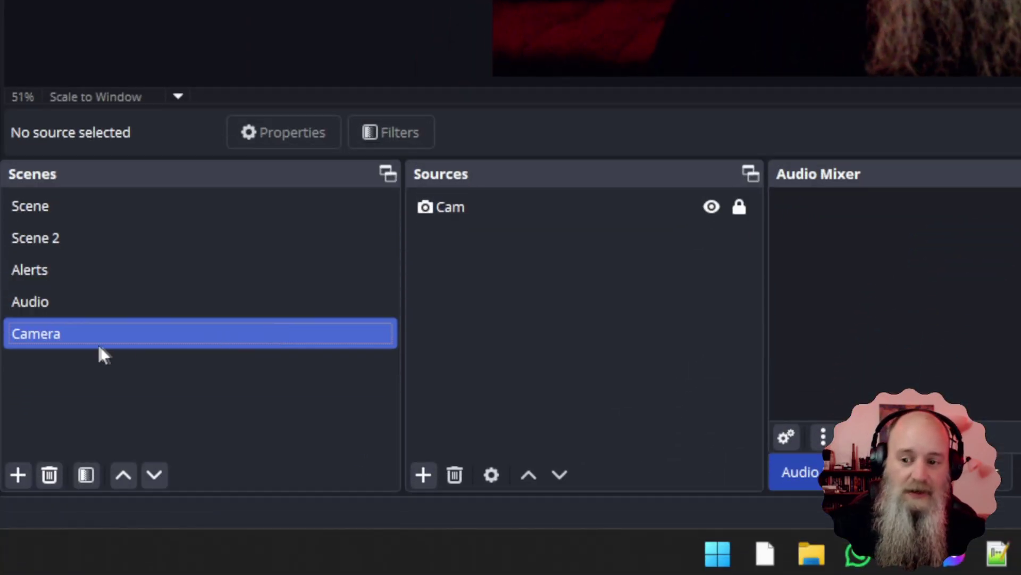
Enable the Image Mask/Blend filter on the Camera scene
{"action": "right_click", "coordinate": [72, 340]}
{"action": "left_click", "coordinate": [117, 229]}
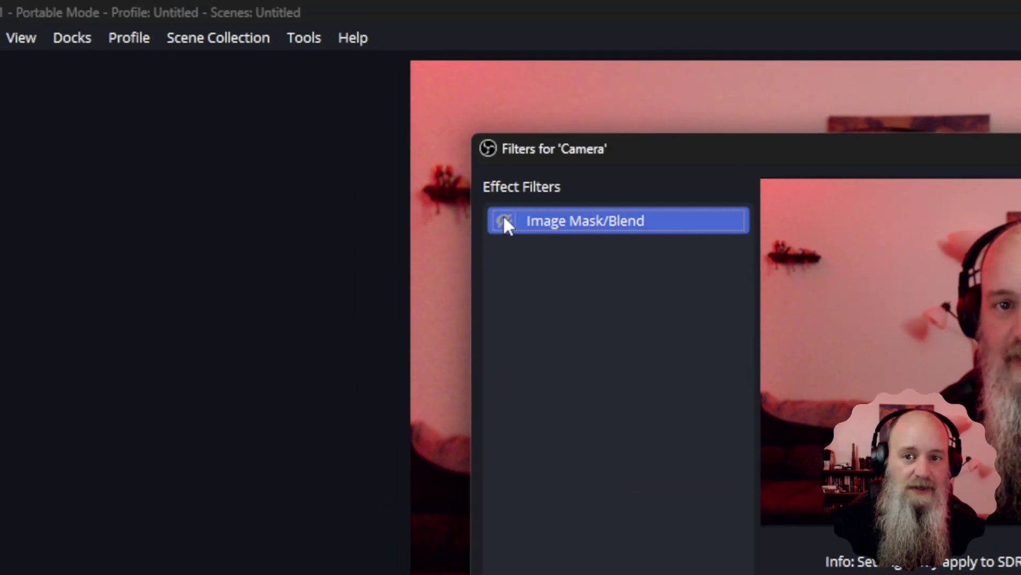
{"action": "left_click", "coordinate": [504, 220]}
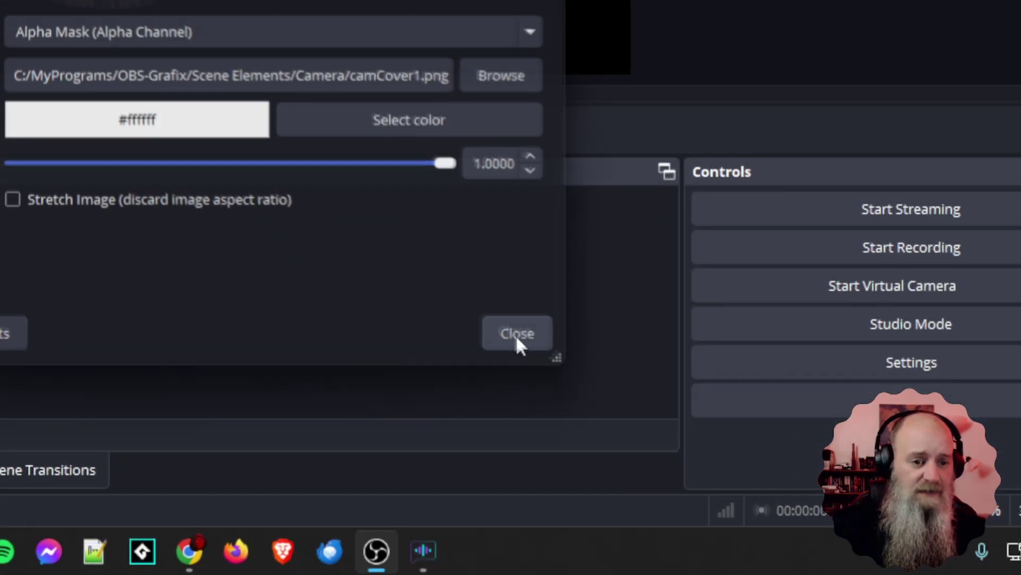
{"action": "left_click", "coordinate": [515, 334]}
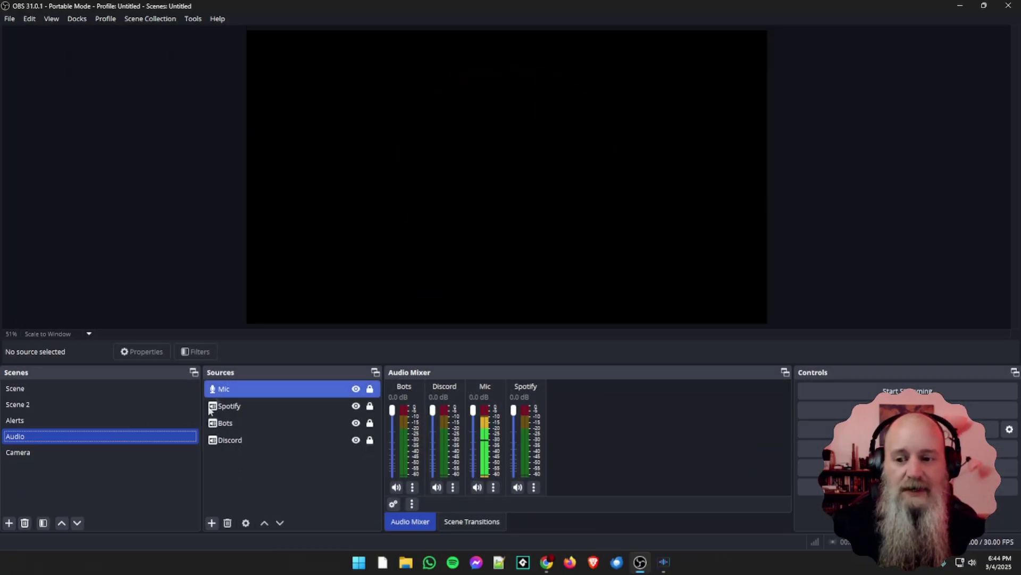
Review the Camera, Audio, Alerts and main Scene contents one after another
{"action": "left_click", "coordinate": [99, 453]}
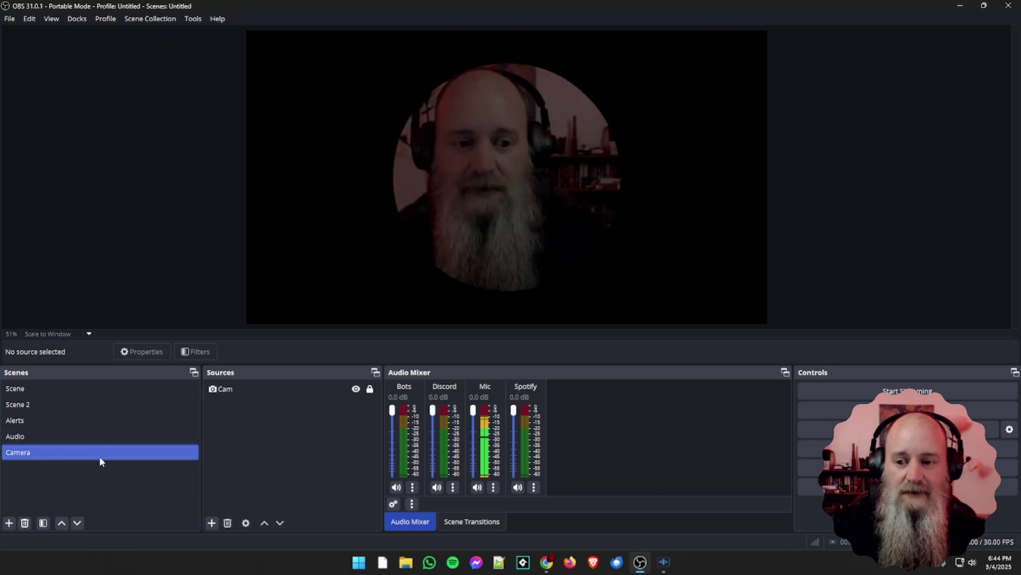
{"action": "left_click", "coordinate": [53, 438]}
{"action": "left_click", "coordinate": [49, 422]}
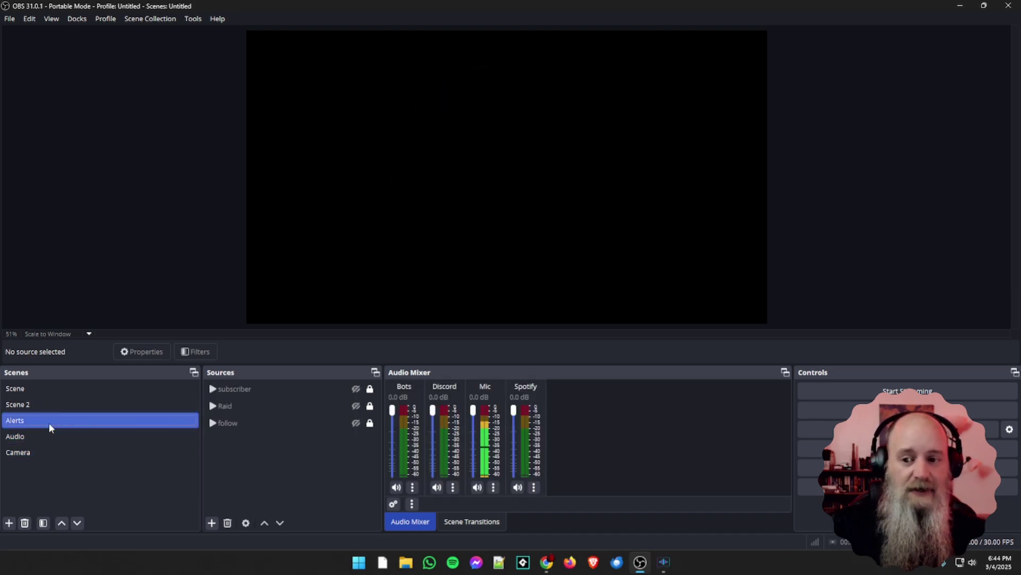
{"action": "left_click", "coordinate": [48, 390]}
{"action": "left_click", "coordinate": [47, 406]}
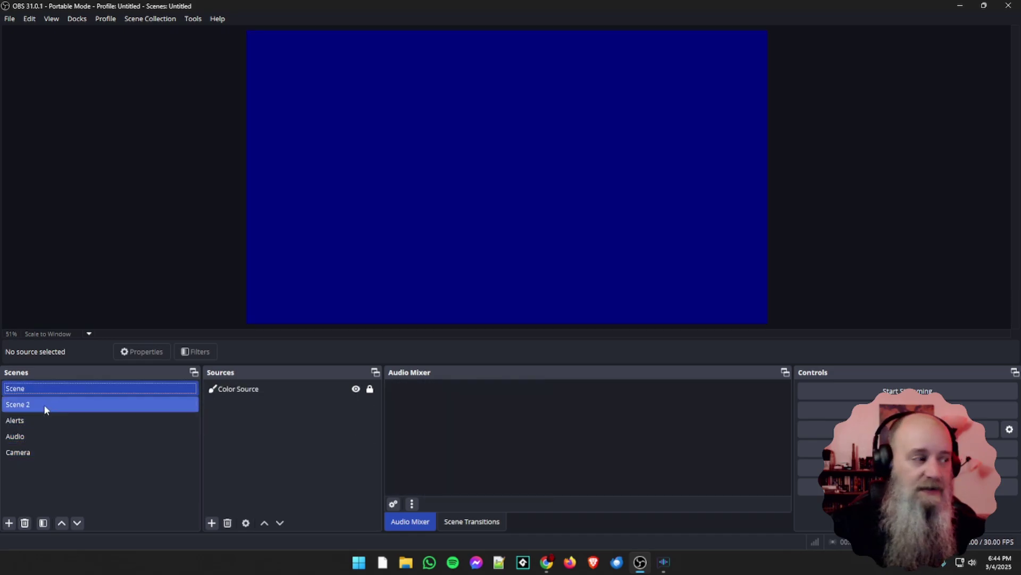
Switch back and forth between Scene and Scene 2 to compare their previews, and check the Camera scene
{"action": "left_click", "coordinate": [43, 405]}
{"action": "left_click", "coordinate": [44, 394]}
{"action": "left_click", "coordinate": [44, 404]}
{"action": "left_click", "coordinate": [44, 394]}
{"action": "left_click", "coordinate": [43, 409]}
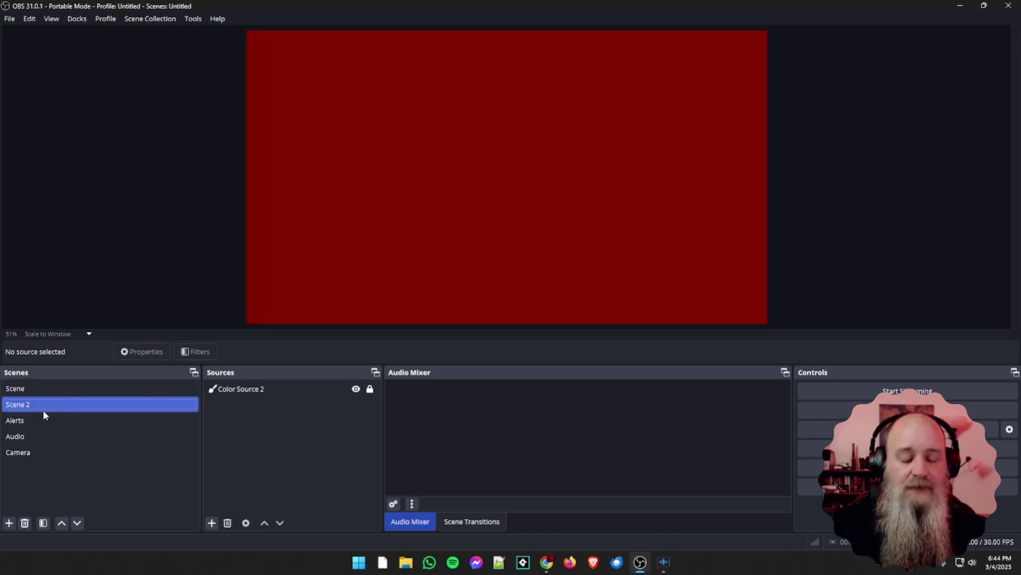
{"action": "left_click", "coordinate": [42, 394]}
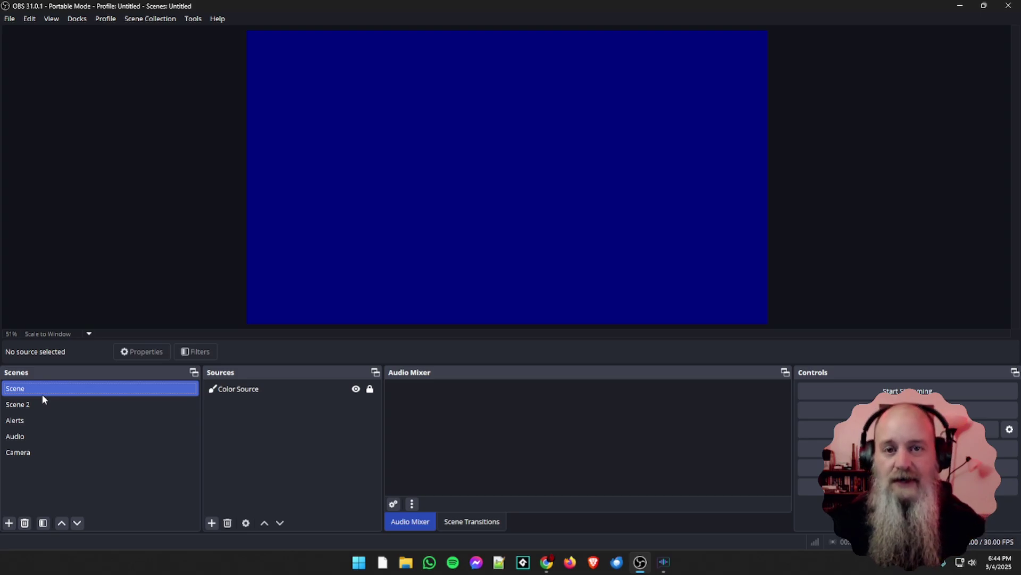
{"action": "left_click", "coordinate": [36, 407]}
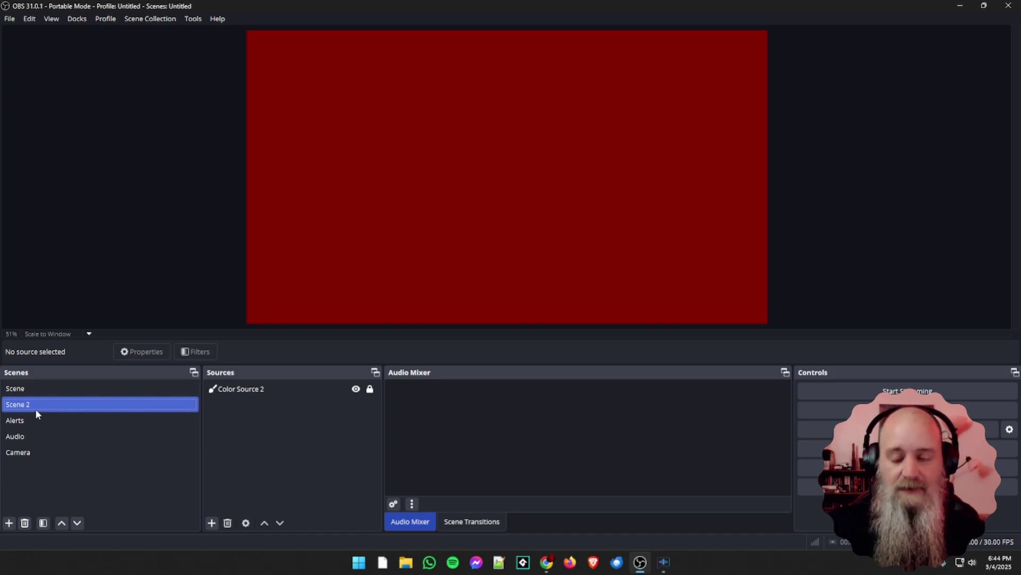
{"action": "left_click", "coordinate": [35, 408]}
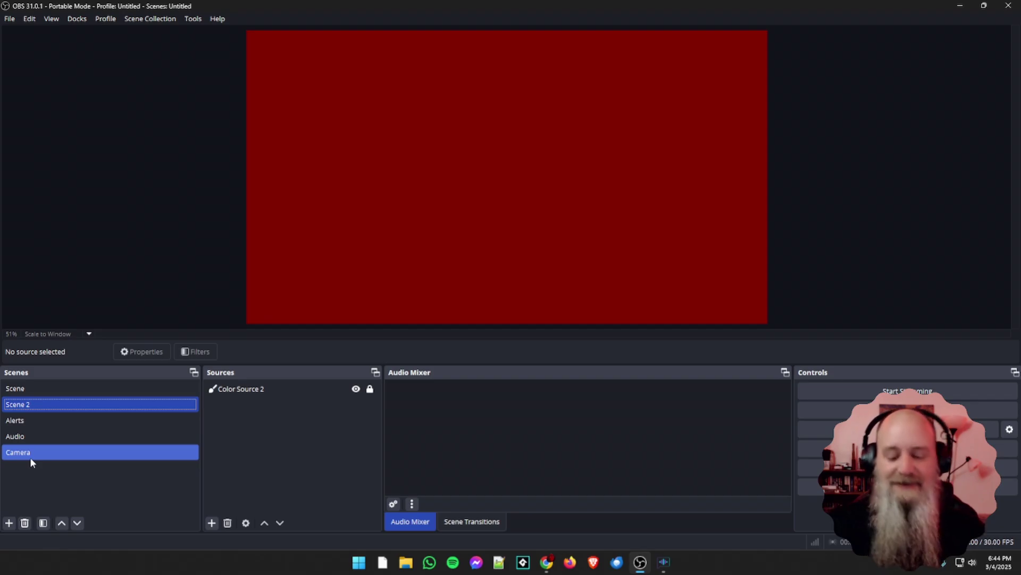
{"action": "key", "text": "Up"}
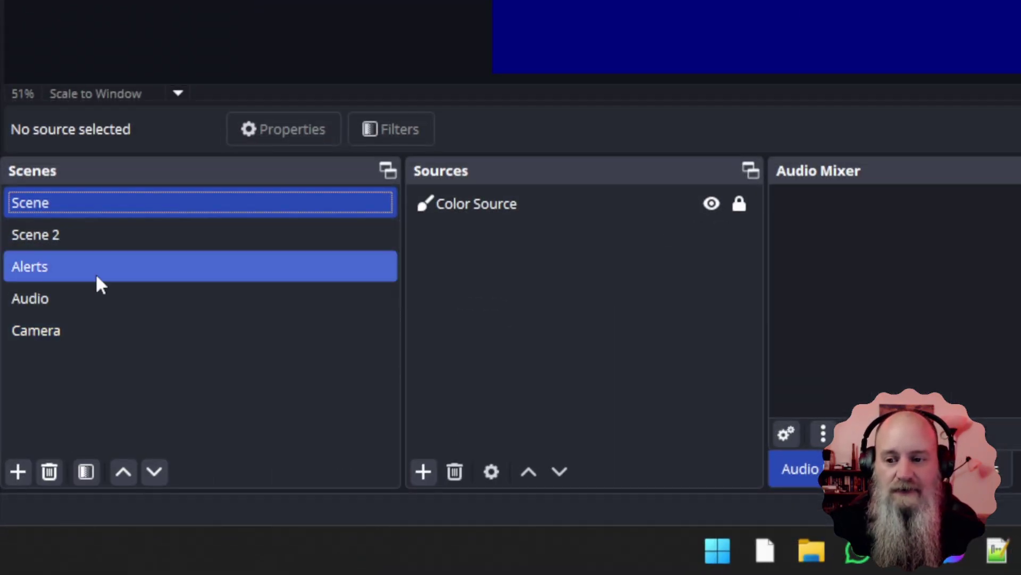
{"action": "left_click", "coordinate": [70, 337]}
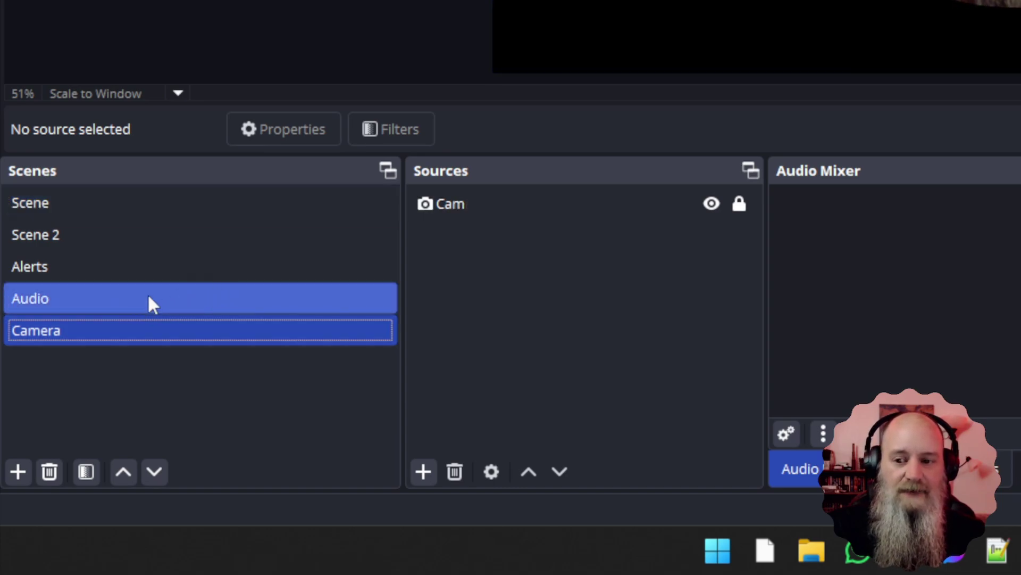
{"action": "left_click", "coordinate": [59, 209]}
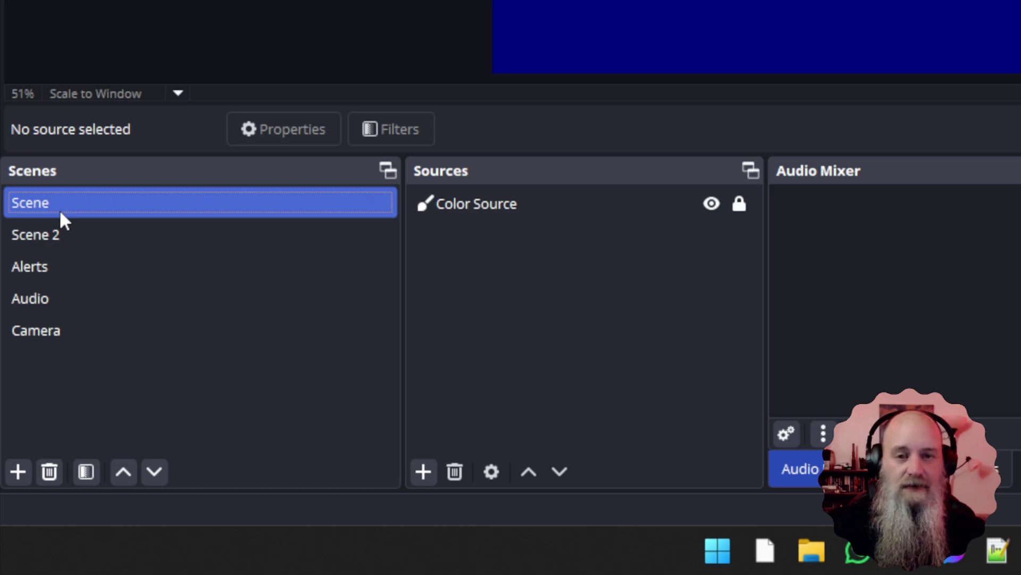
Add the existing Camera scene as a visible source in Scene 2
{"action": "left_click", "coordinate": [55, 237]}
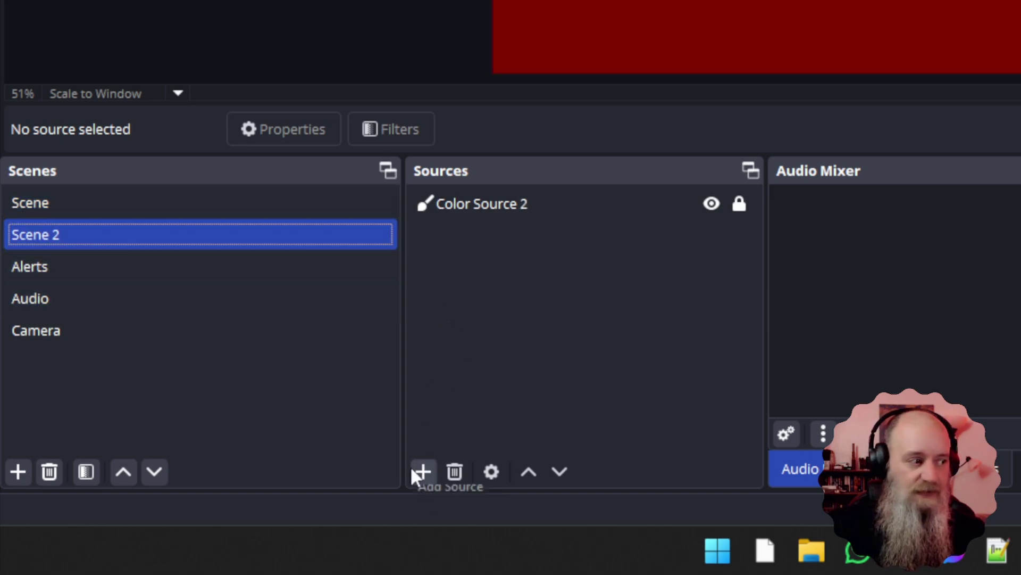
{"action": "left_click", "coordinate": [425, 473]}
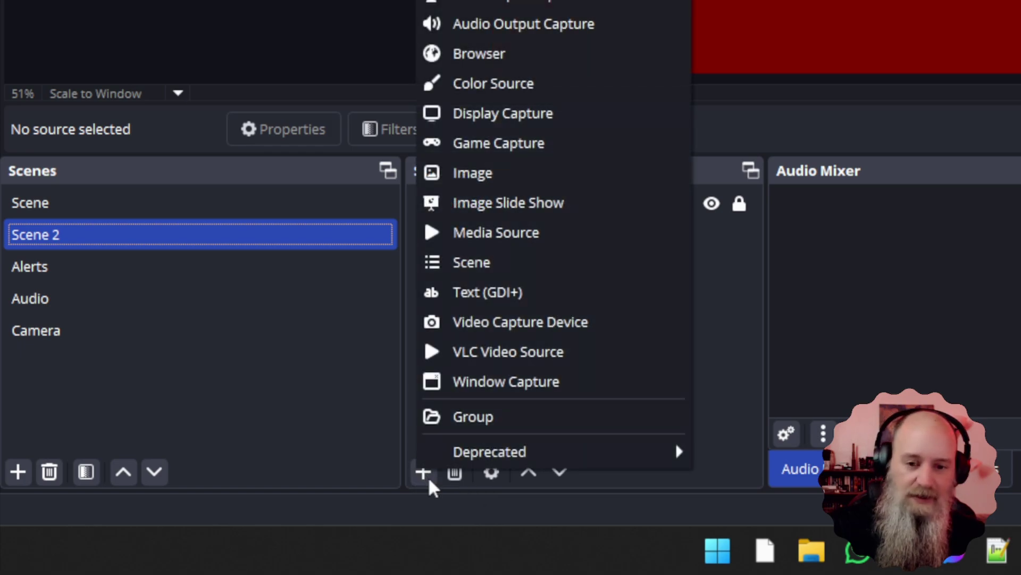
{"action": "left_click", "coordinate": [490, 271]}
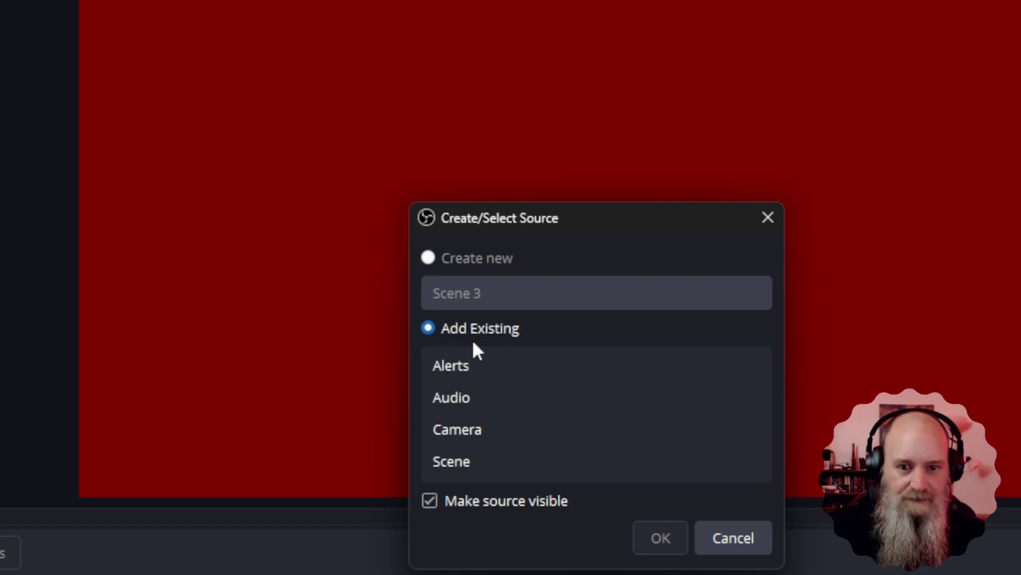
{"action": "left_click", "coordinate": [473, 438]}
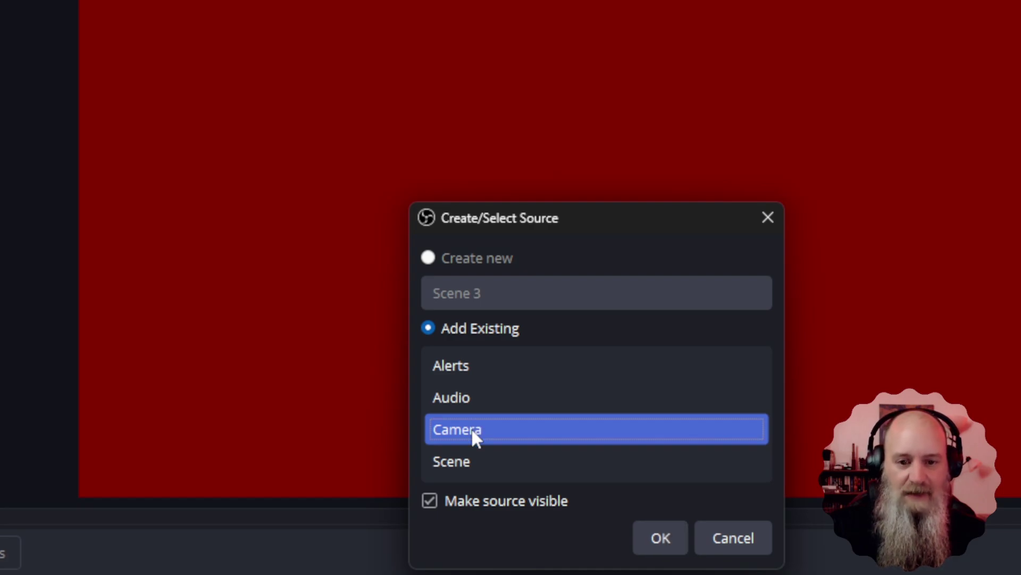
{"action": "left_click", "coordinate": [668, 539]}
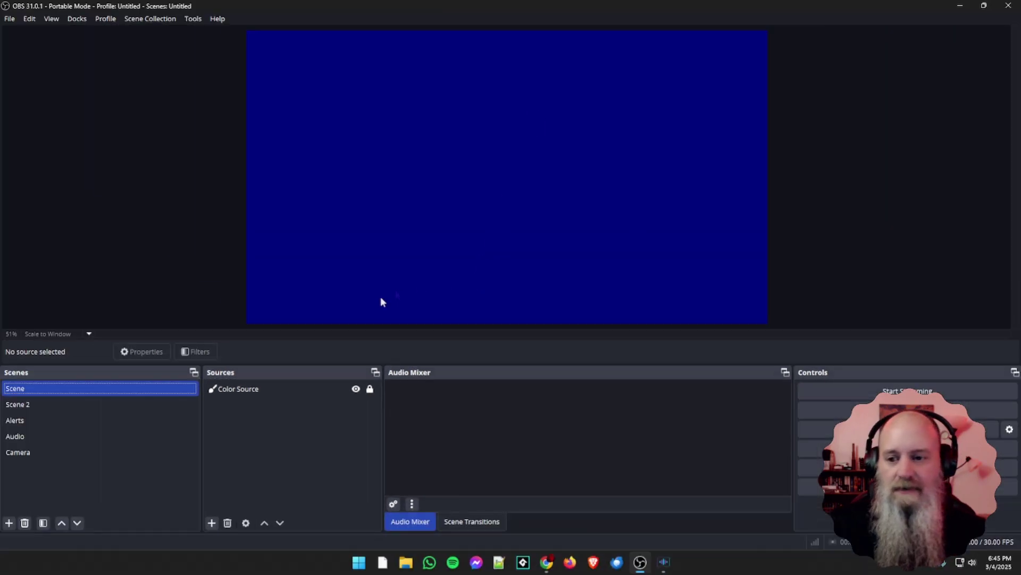
Shrink the Camera source in Scene 2 into the canvas's upper-right corner, about 1360 px from the left edge and 765 px from the bottom
{"action": "left_click", "coordinate": [93, 404]}
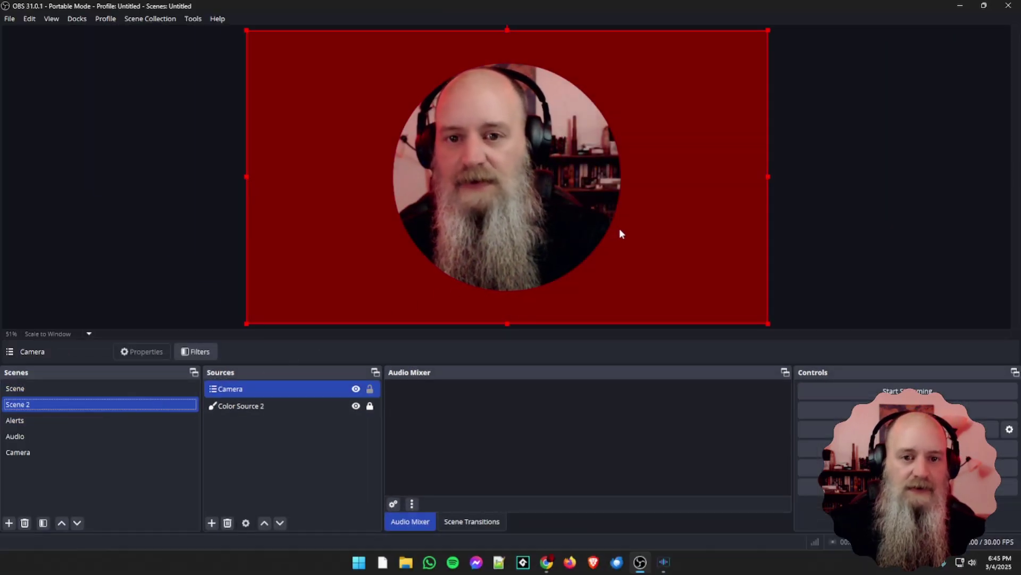
{"action": "mouse_move", "coordinate": [588, 240]}
{"action": "left_mouse_down"}
{"action": "mouse_move", "coordinate": [618, 217]}
{"action": "mouse_move", "coordinate": [586, 280]}
{"action": "mouse_move", "coordinate": [558, 262]}
{"action": "mouse_move", "coordinate": [614, 253]}
{"action": "mouse_move", "coordinate": [602, 238]}
{"action": "left_mouse_up"}
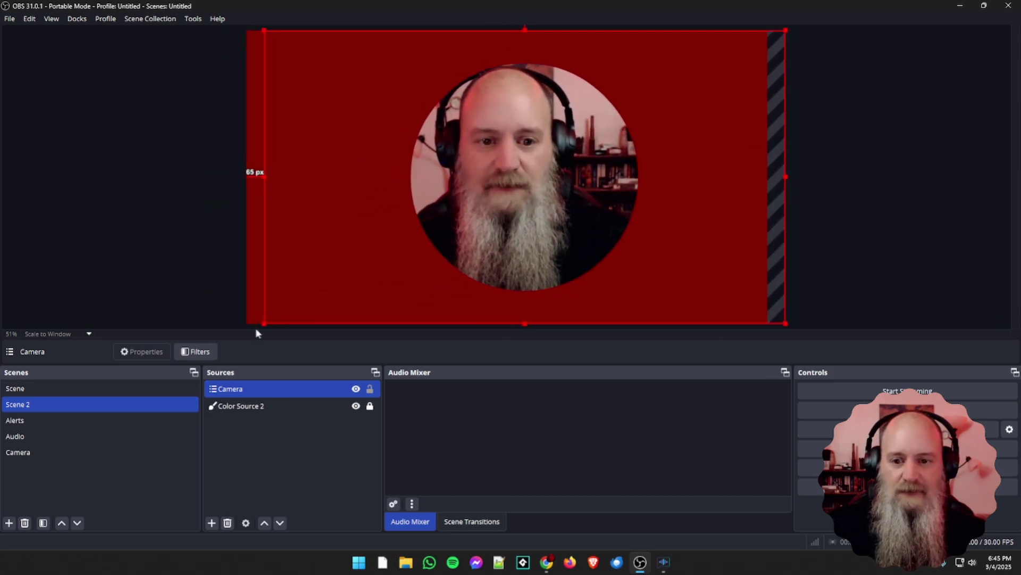
{"action": "left_click_drag", "start_coordinate": [264, 323], "coordinate": [709, 116]}
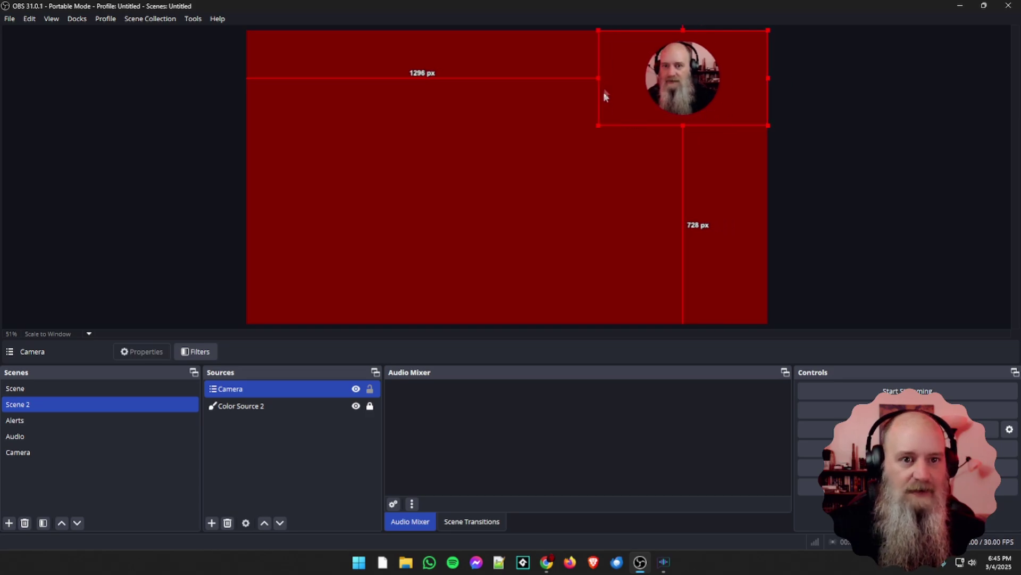
{"action": "left_click_drag", "start_coordinate": [598, 78], "coordinate": [616, 75]}
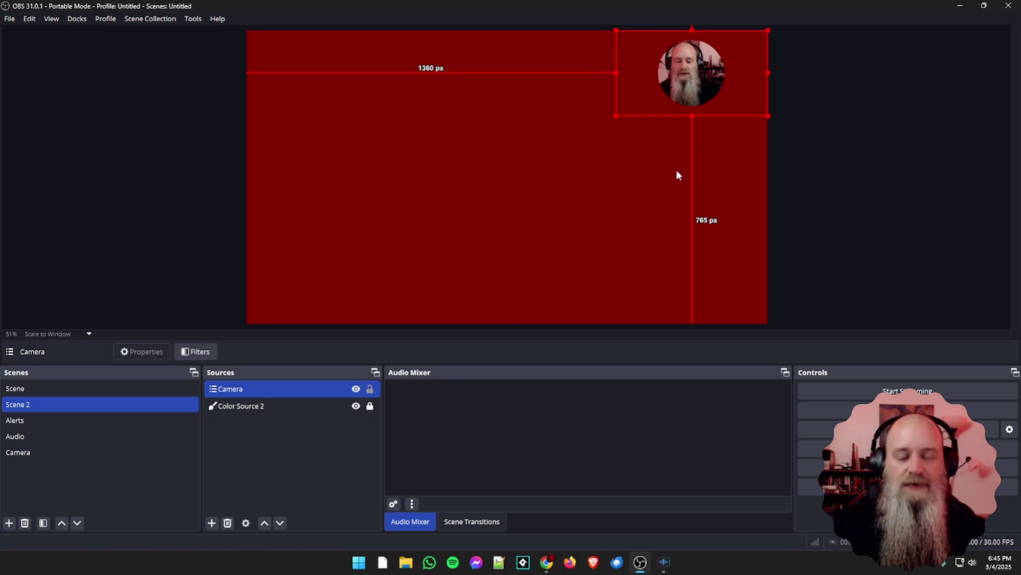
Check the original Camera scene, and lock the nested Camera source in Scene 2
{"action": "left_click", "coordinate": [46, 458]}
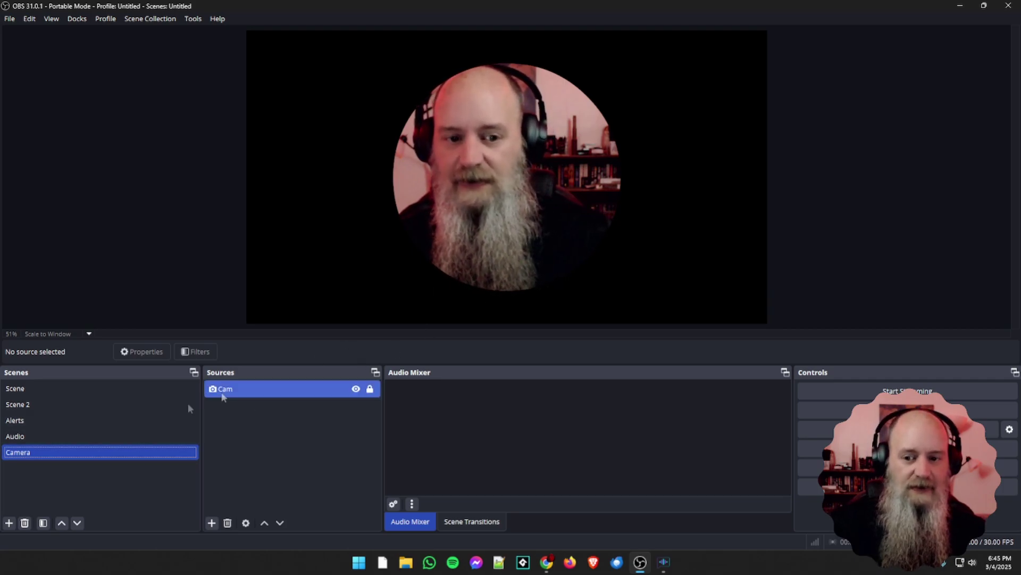
{"action": "left_click", "coordinate": [40, 405]}
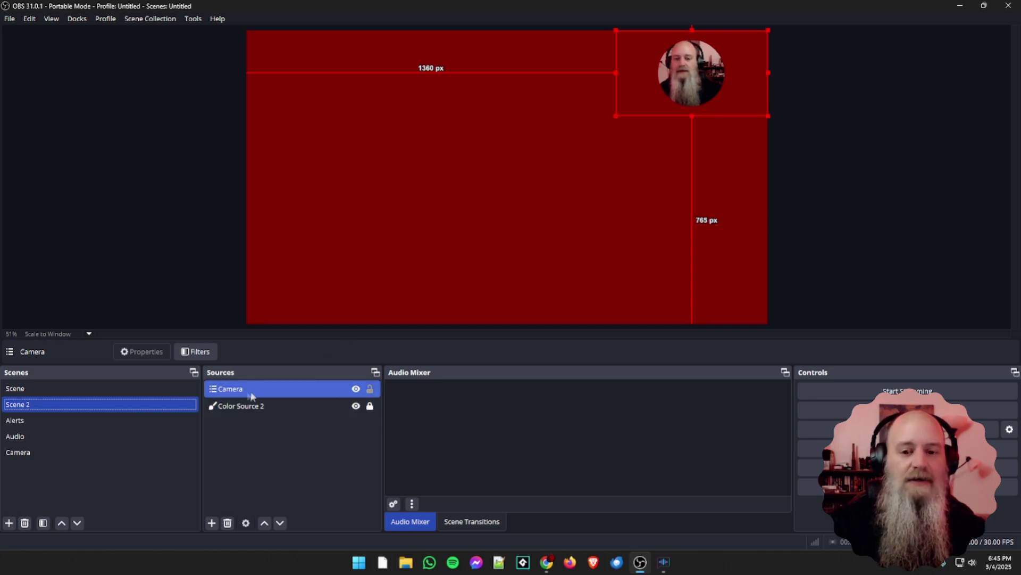
{"action": "left_click", "coordinate": [369, 389]}
{"action": "left_click", "coordinate": [88, 405]}
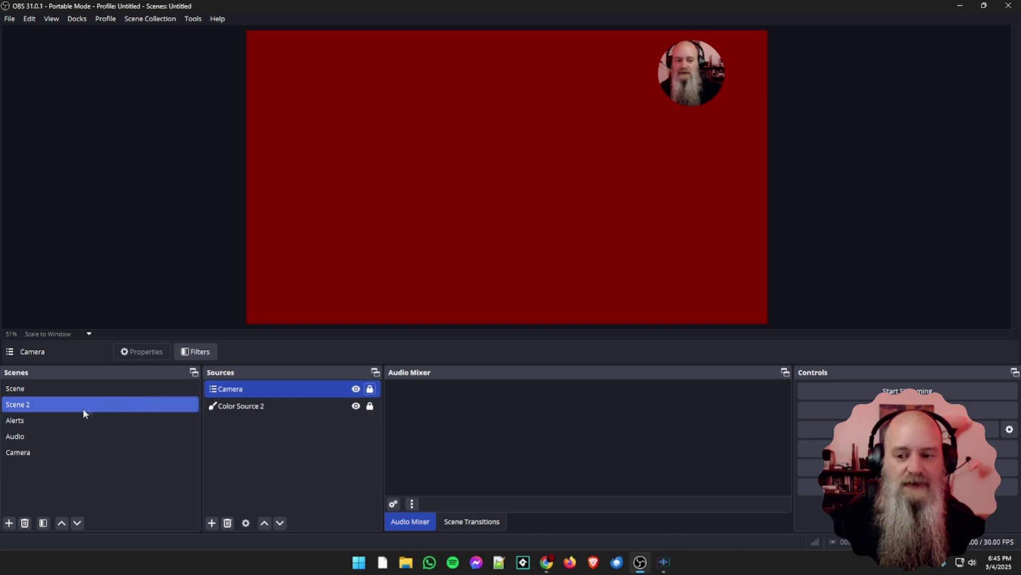
{"action": "left_click", "coordinate": [274, 406], "text": "ctrl"}
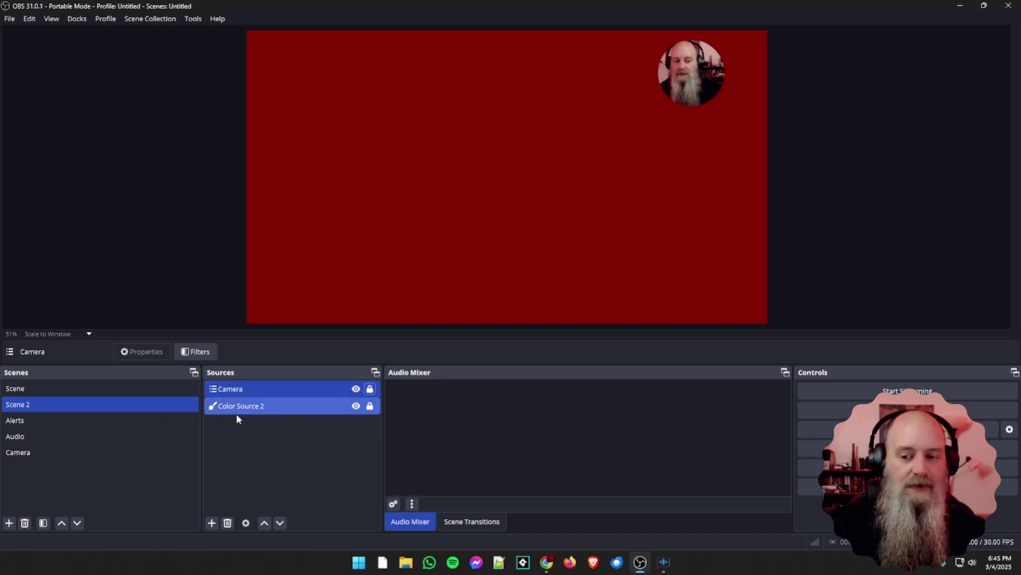
Disable the Image Mask/Blend filter on the Camera scene and check the nested camera in Scene 2
{"action": "left_click", "coordinate": [75, 456]}
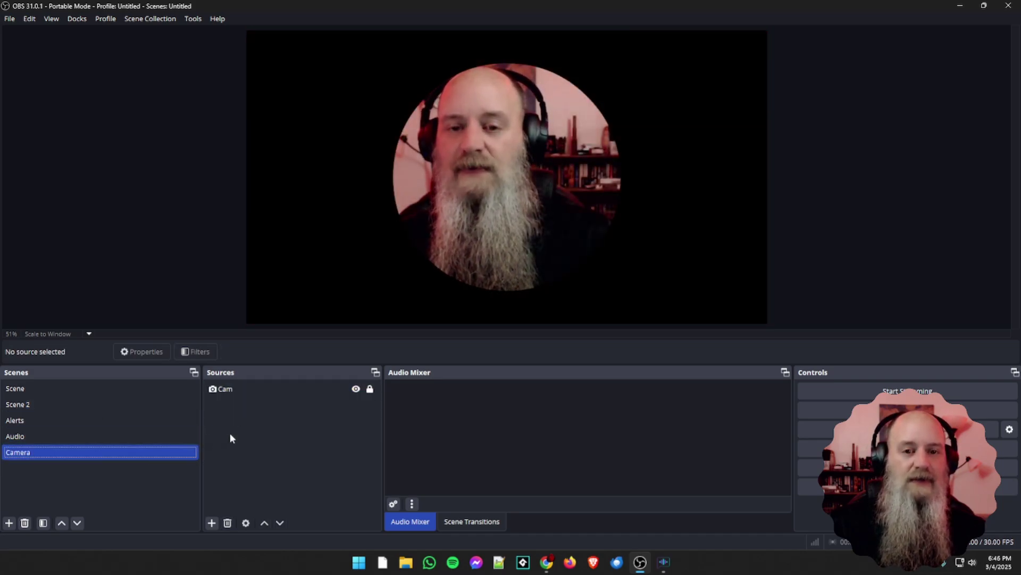
{"action": "right_click", "coordinate": [85, 456]}
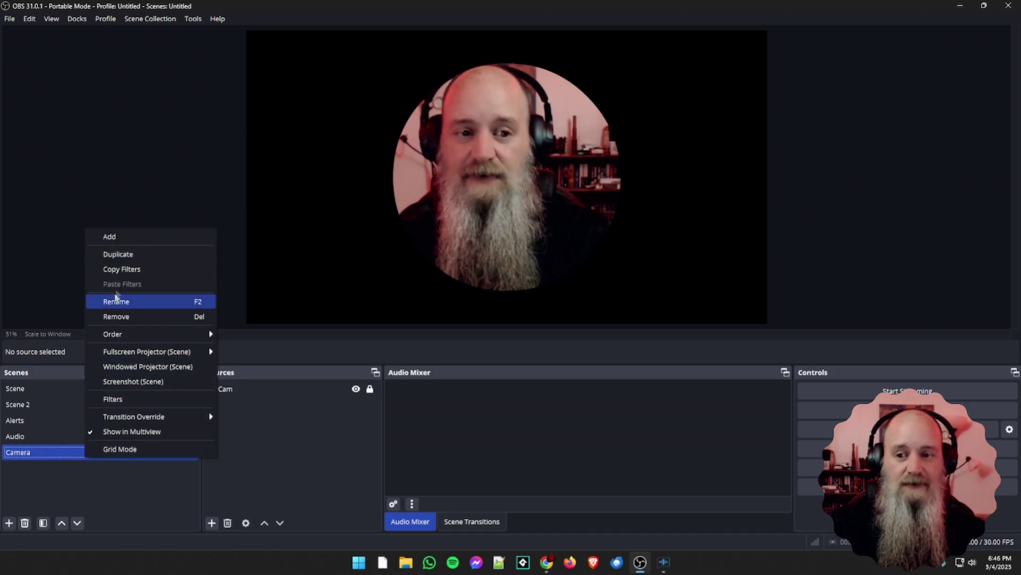
{"action": "left_click", "coordinate": [113, 399]}
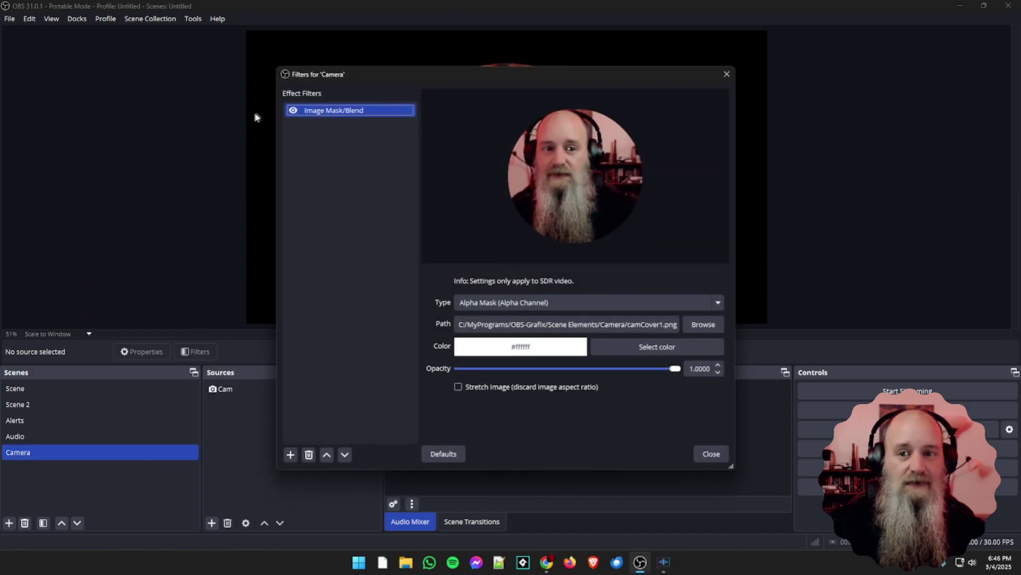
{"action": "left_click", "coordinate": [293, 111]}
{"action": "left_click", "coordinate": [711, 453]}
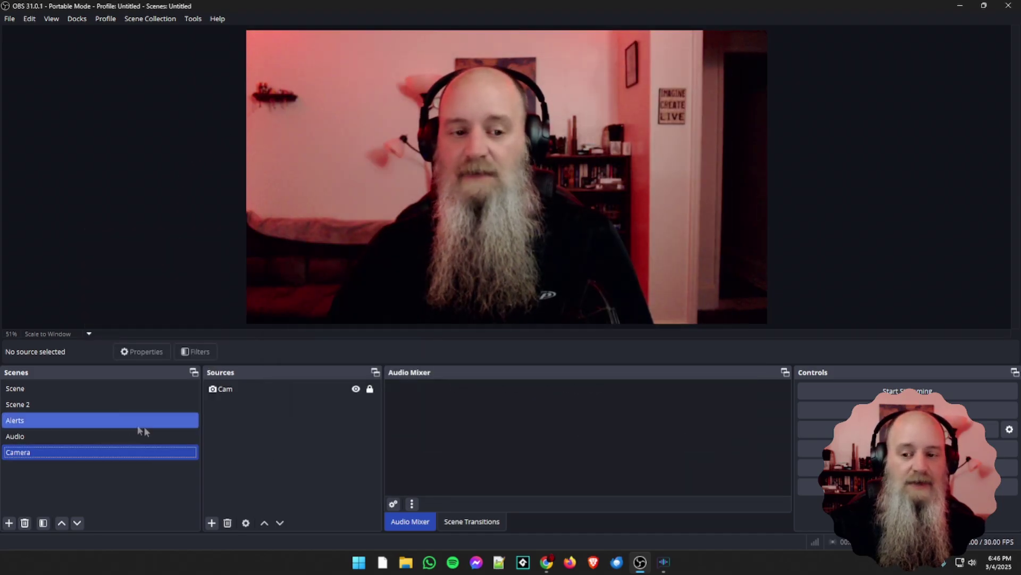
{"action": "left_click", "coordinate": [61, 407]}
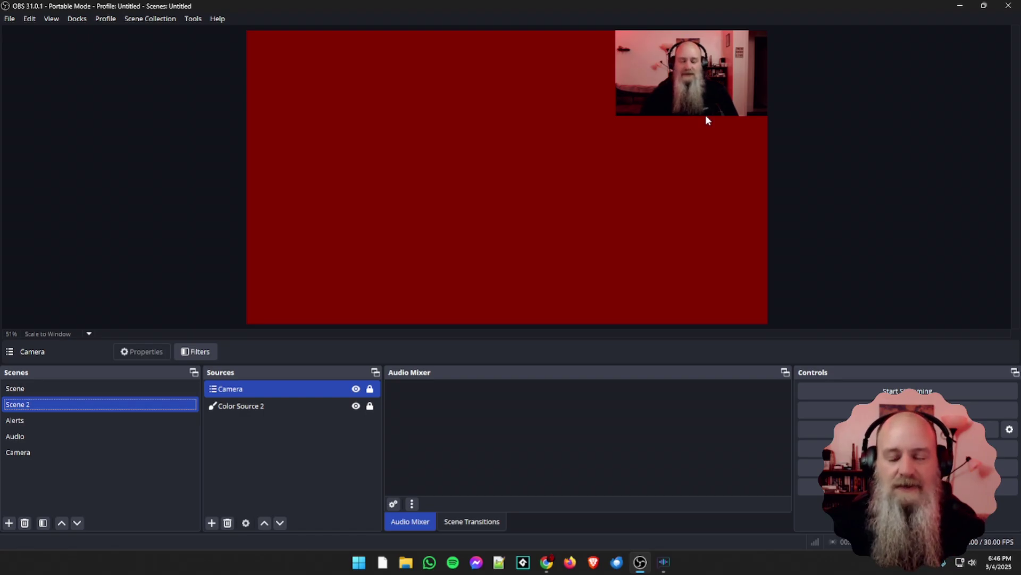
Re-enable the Image Mask/Blend filter on the Camera scene
{"action": "left_click", "coordinate": [56, 457]}
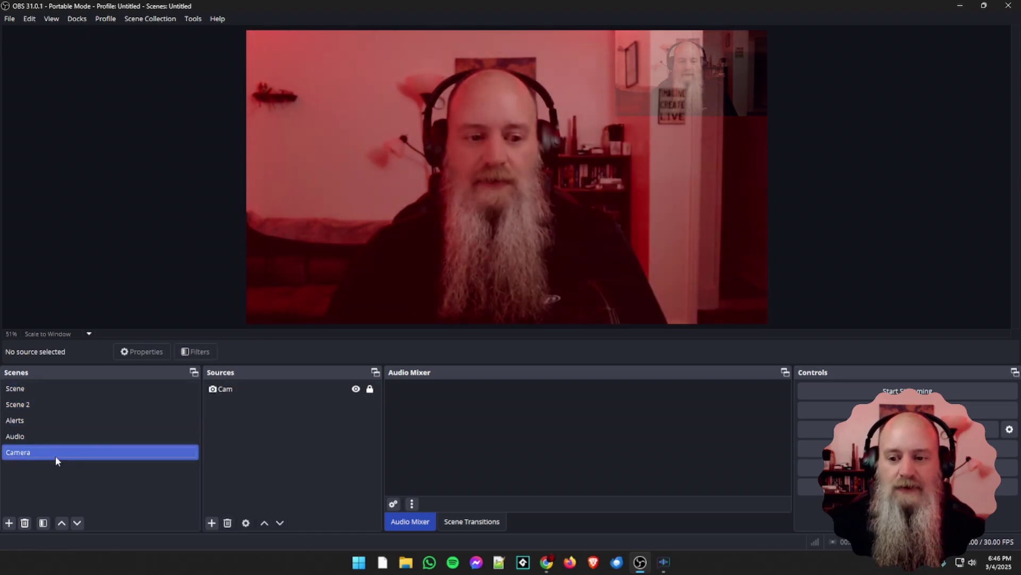
{"action": "right_click", "coordinate": [55, 456]}
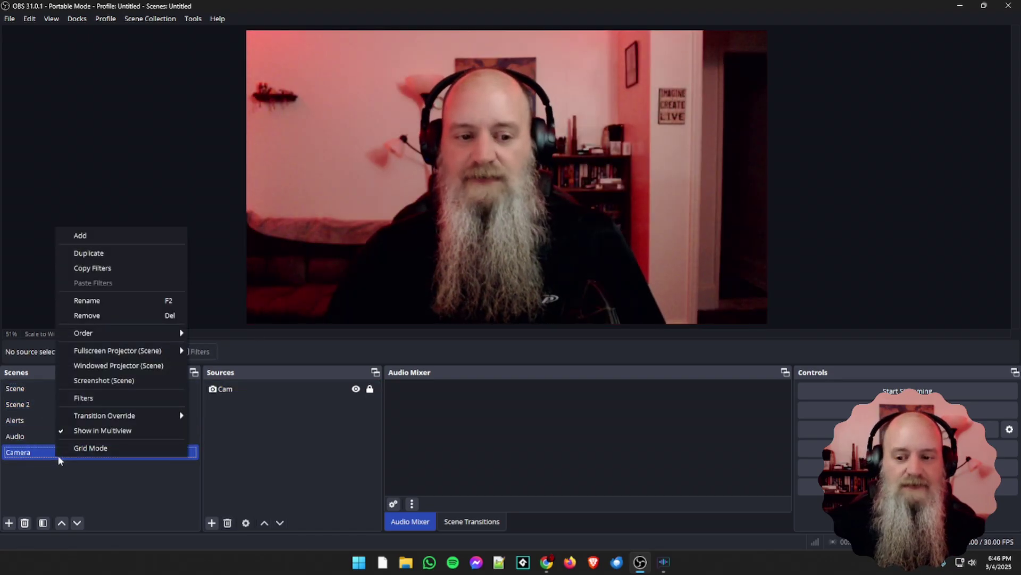
{"action": "left_click", "coordinate": [87, 400]}
{"action": "left_click", "coordinate": [711, 453]}
Add a new visible color source to the Camera scene and set its color to dark green #2f5d00
{"action": "right_click", "coordinate": [231, 409]}
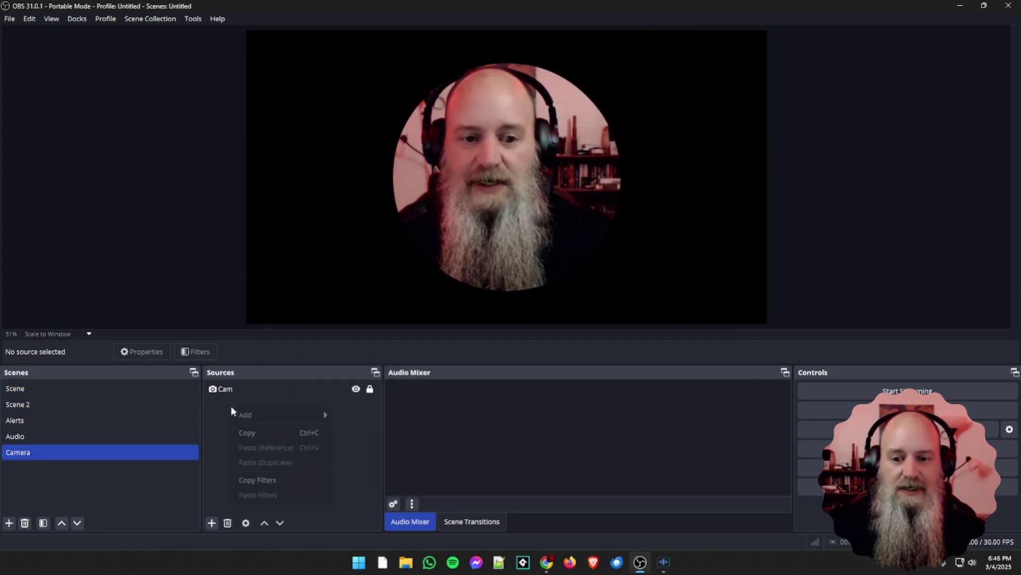
{"action": "mouse_move", "coordinate": [243, 419]}
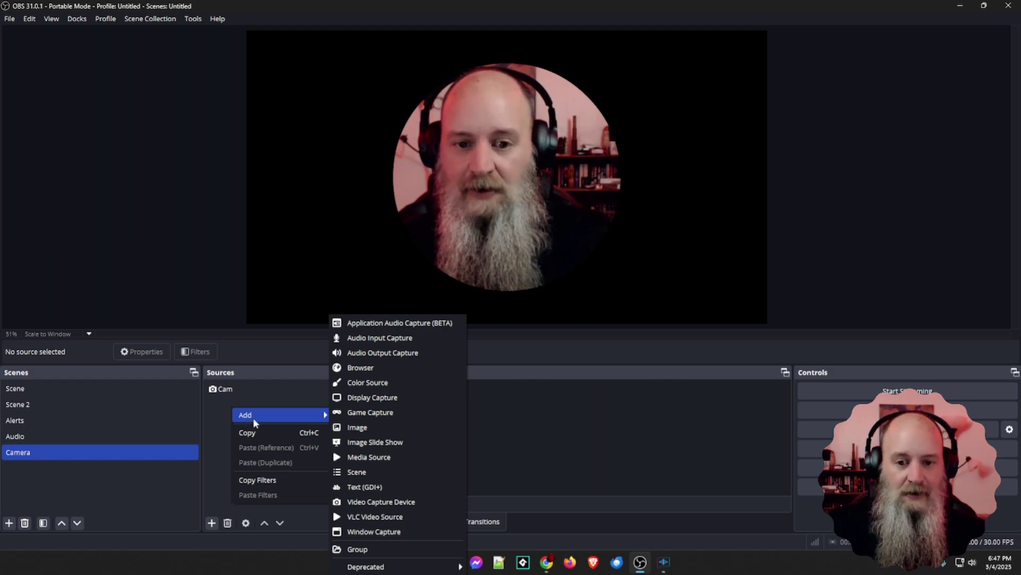
{"action": "left_click", "coordinate": [372, 382]}
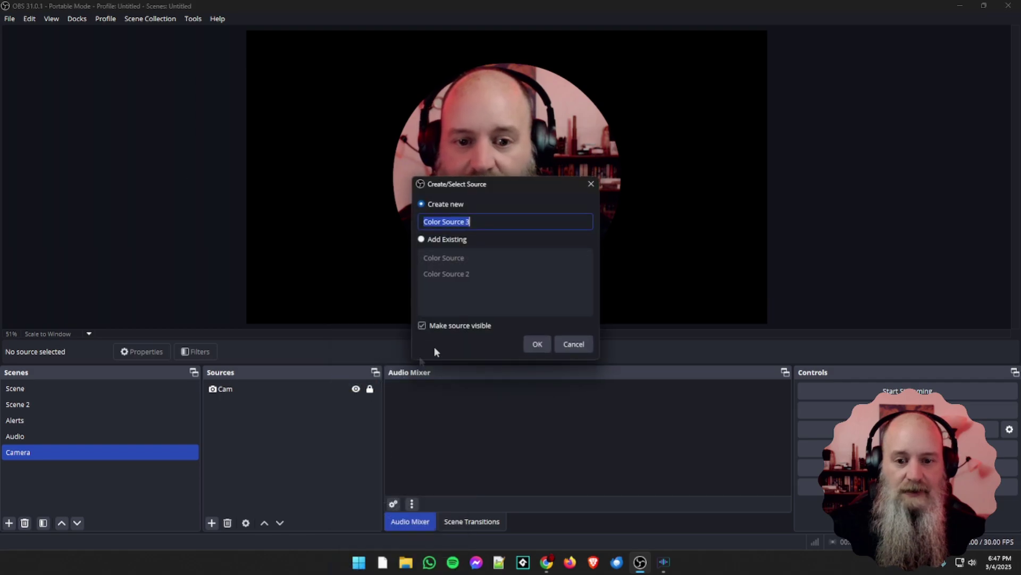
{"action": "left_click", "coordinate": [537, 344]}
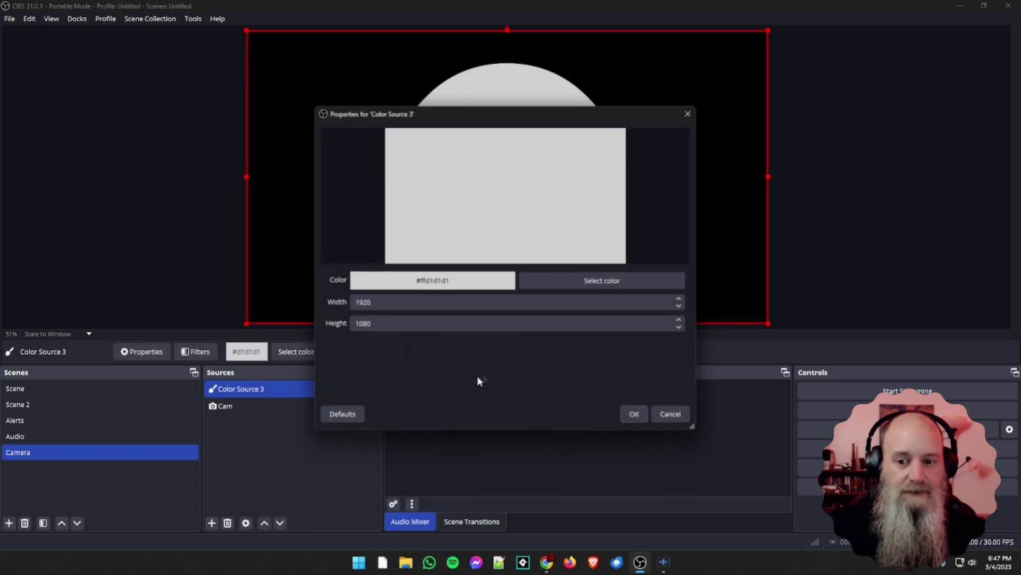
{"action": "left_click", "coordinate": [566, 286]}
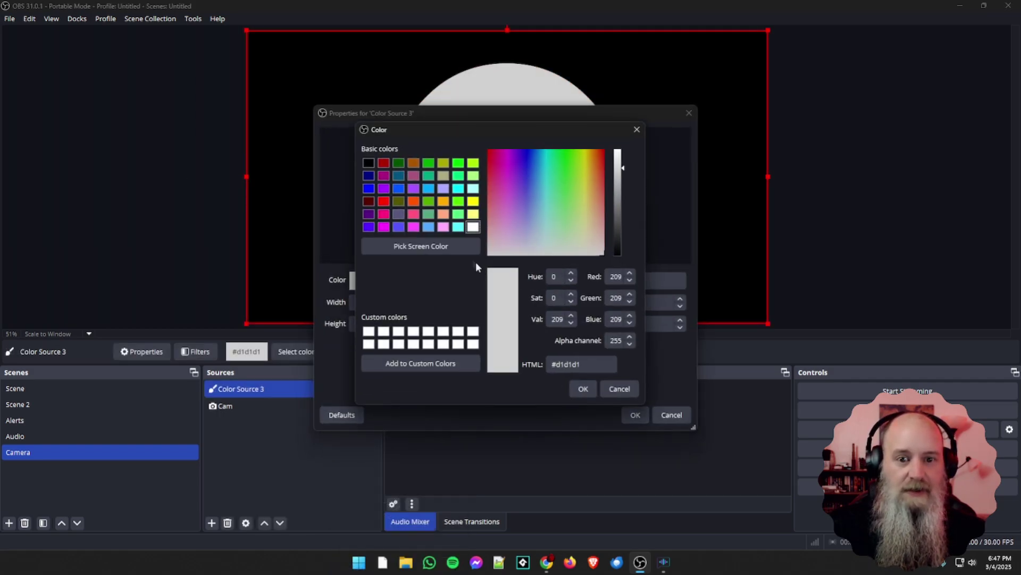
{"action": "left_click", "coordinate": [429, 203]}
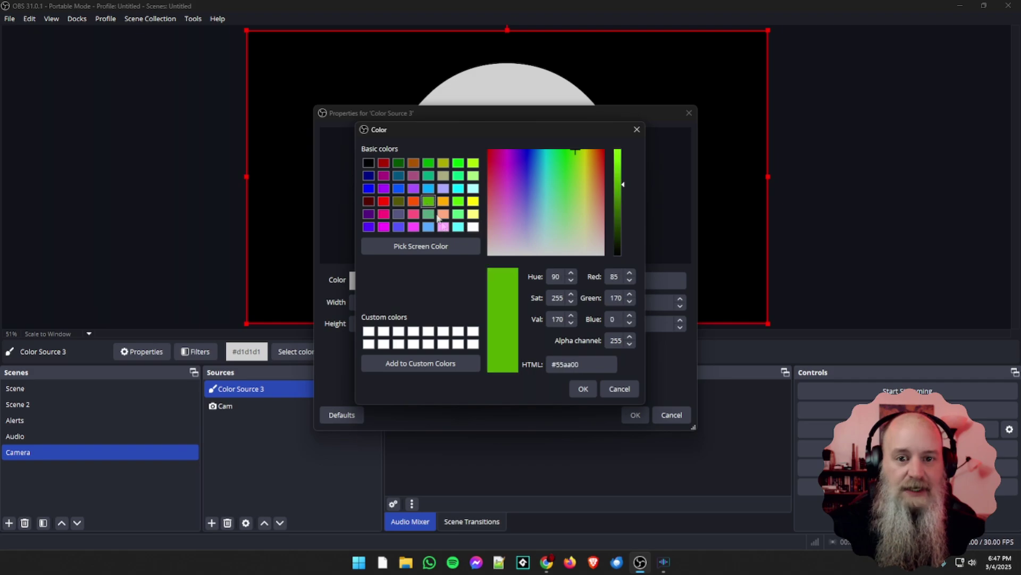
{"action": "left_click", "coordinate": [622, 210]}
{"action": "left_click_drag", "start_coordinate": [621, 211], "coordinate": [623, 217]}
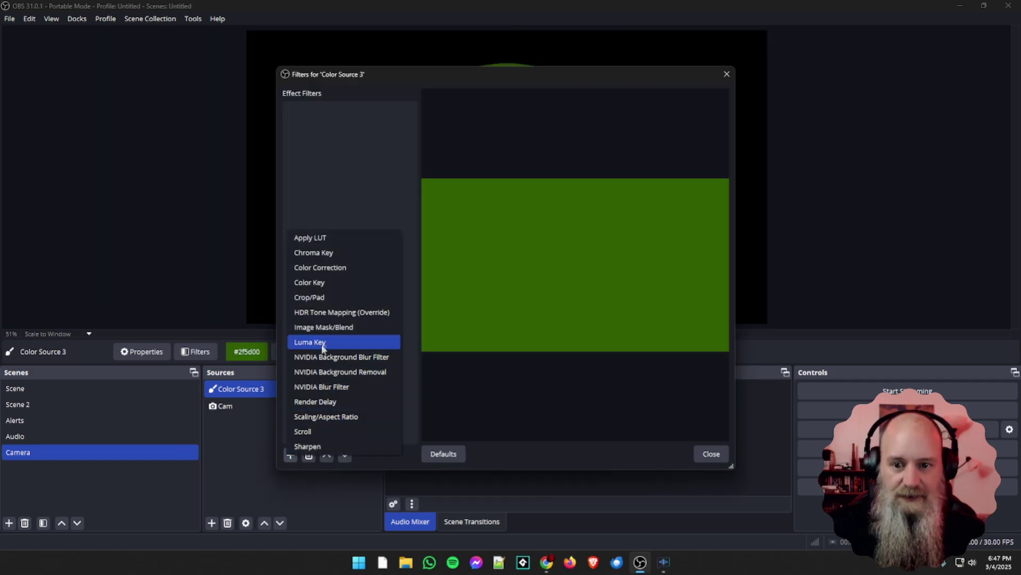
Add a green Chroma Key filter to the new color source with similarity 342 and opacity 0.3898
{"action": "left_click", "coordinate": [325, 253]}
{"action": "left_click", "coordinate": [482, 290]}
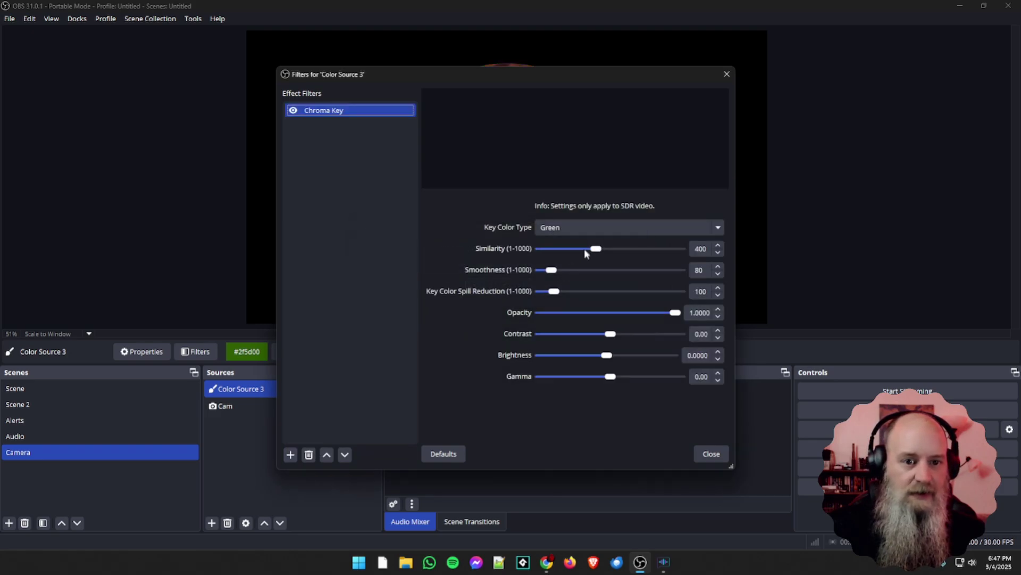
{"action": "mouse_move", "coordinate": [595, 250]}
{"action": "left_mouse_down"}
{"action": "mouse_move", "coordinate": [571, 252]}
{"action": "mouse_move", "coordinate": [589, 251]}
{"action": "left_mouse_up"}
{"action": "left_click_drag", "start_coordinate": [674, 315], "coordinate": [593, 319]}
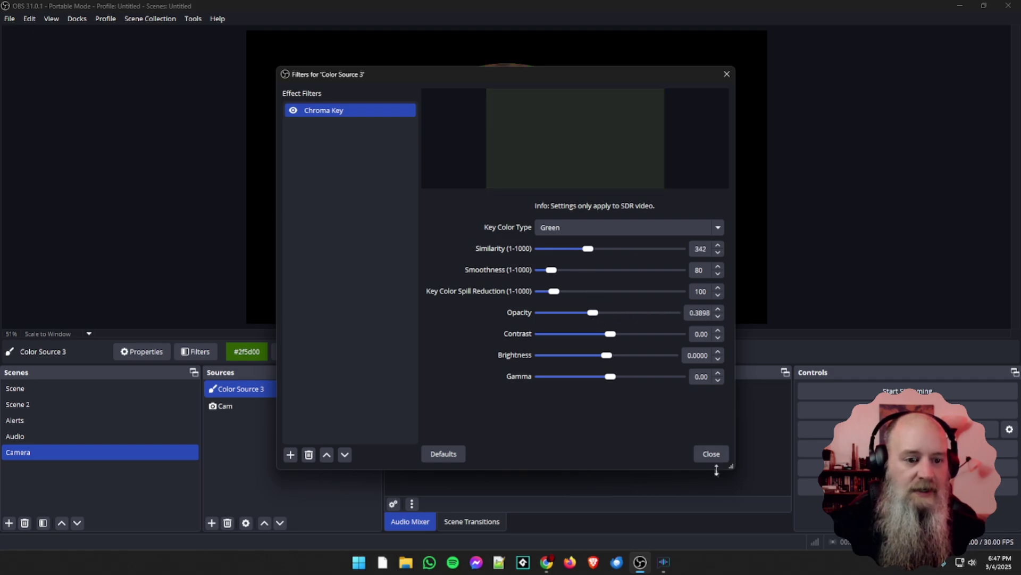
{"action": "left_click", "coordinate": [710, 453]}
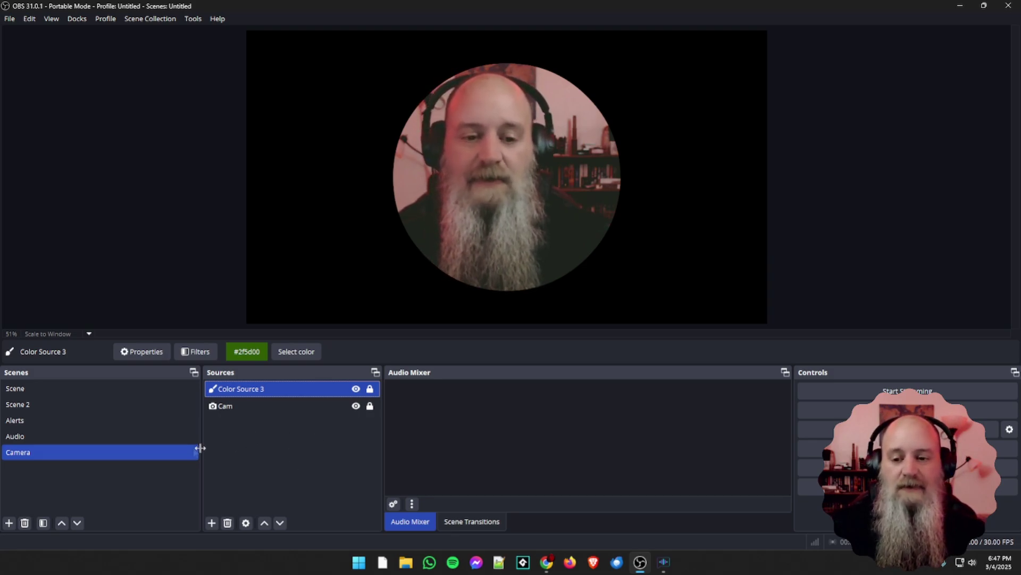
Check how the green overlay from the Camera scene carries over to the nested camera in Scene 2
{"action": "left_click", "coordinate": [55, 436]}
{"action": "left_click", "coordinate": [54, 419]}
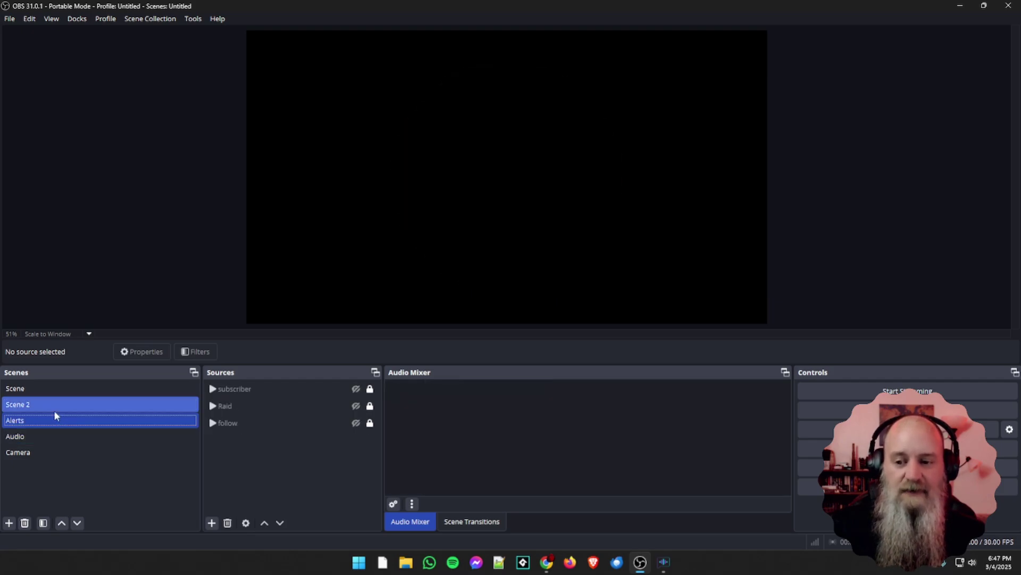
{"action": "left_click", "coordinate": [54, 410]}
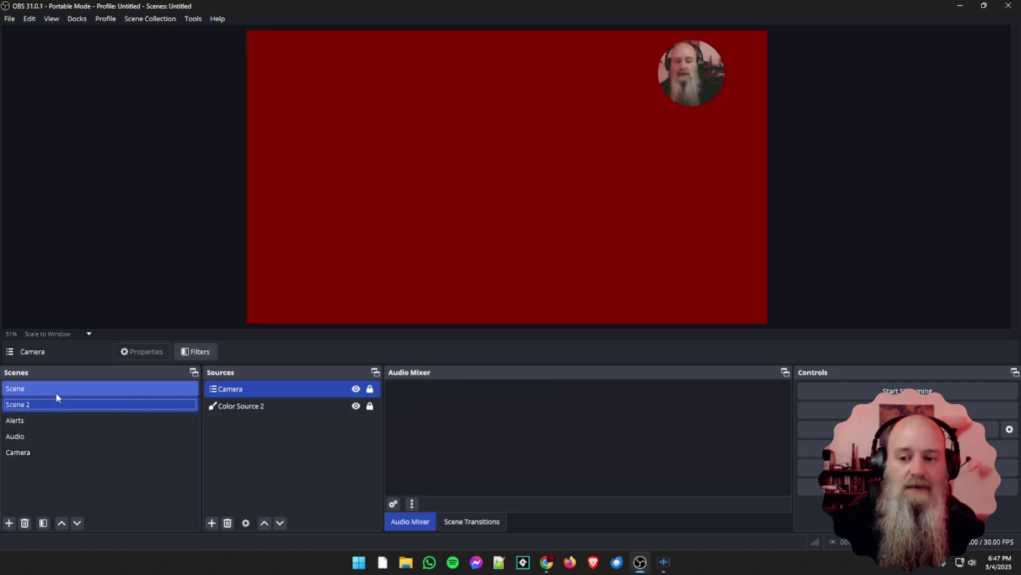
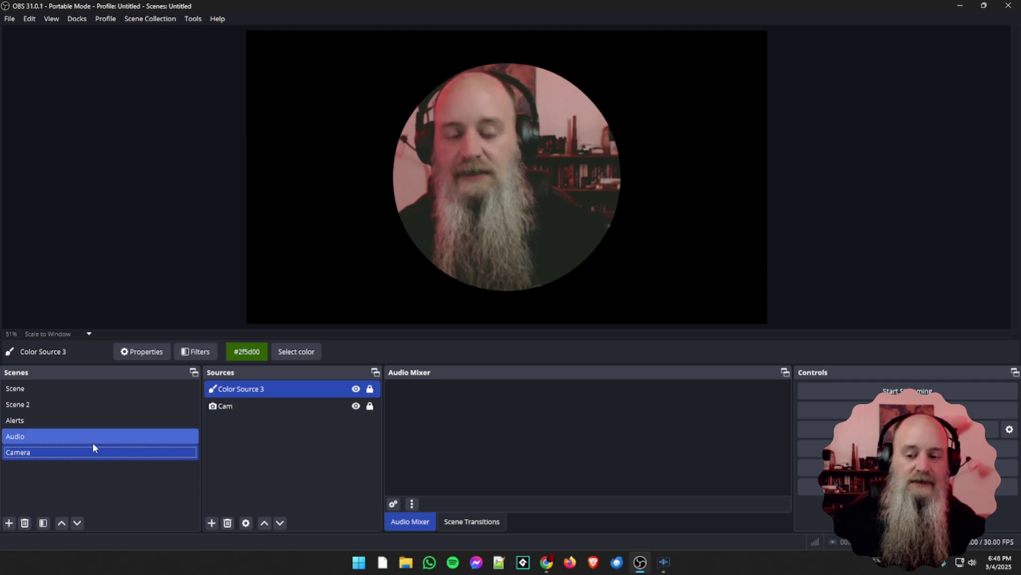
Add the existing Alerts scene as a visible source in Scene 2 and lock it
{"action": "left_click", "coordinate": [64, 425]}
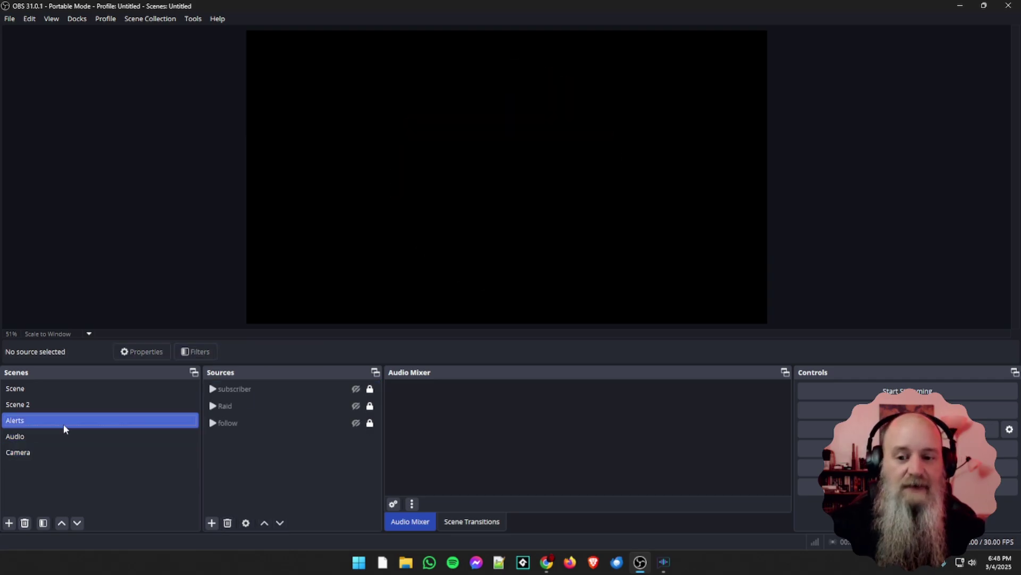
{"action": "left_click", "coordinate": [59, 403]}
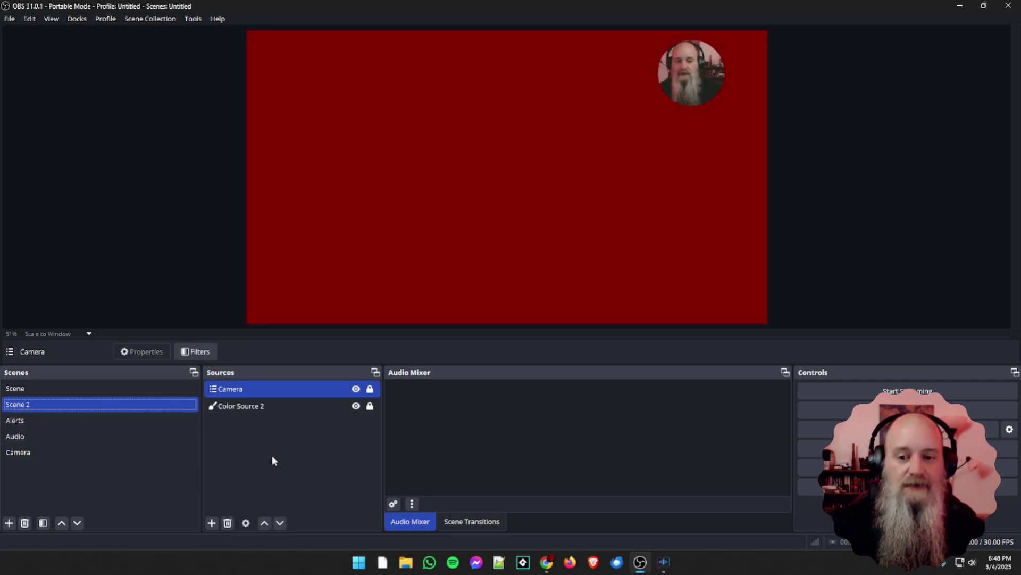
{"action": "right_click", "coordinate": [256, 456]}
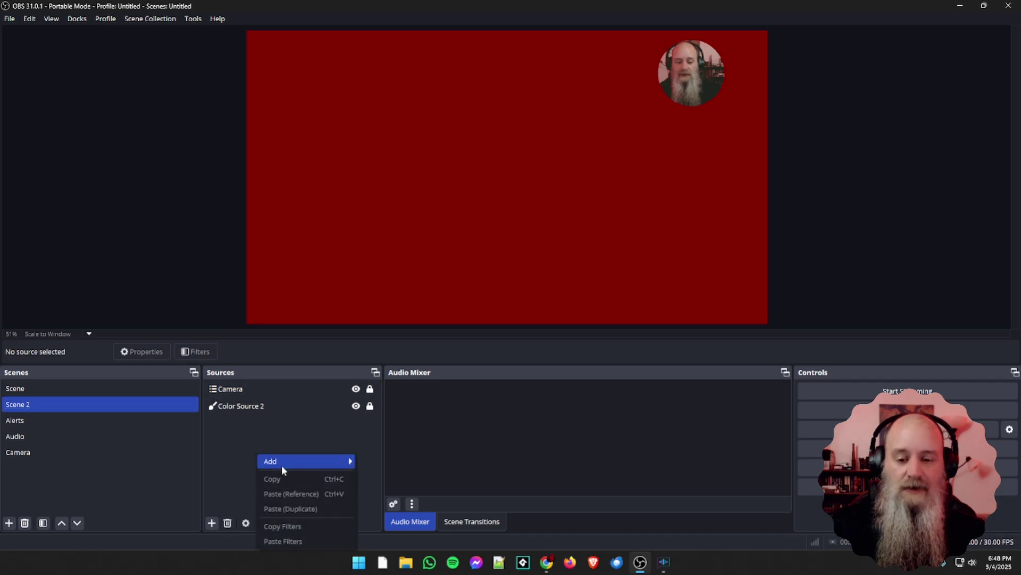
{"action": "mouse_move", "coordinate": [281, 463]}
{"action": "left_click", "coordinate": [380, 473]}
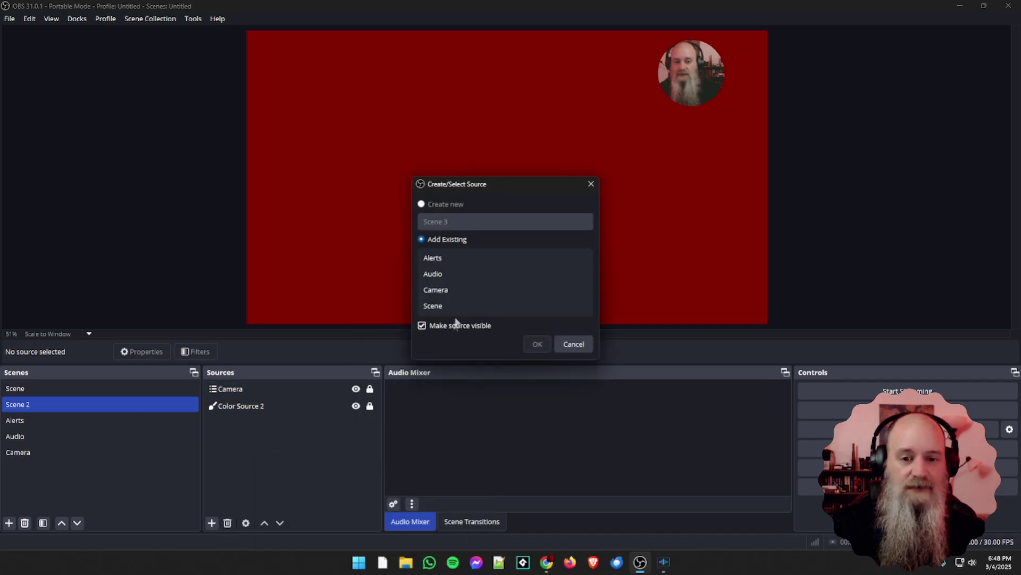
{"action": "left_click", "coordinate": [445, 257]}
{"action": "left_click", "coordinate": [538, 343]}
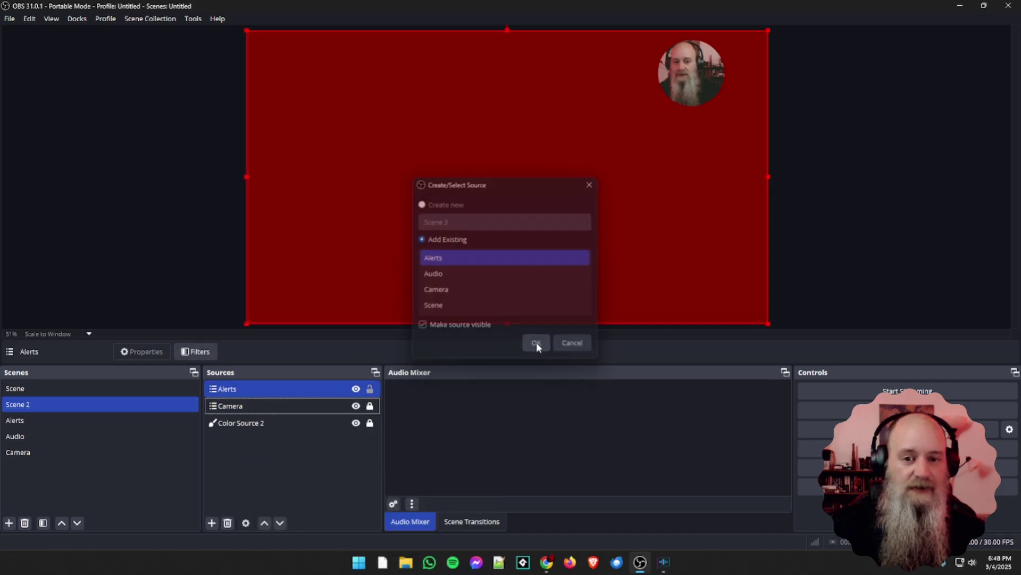
{"action": "left_click", "coordinate": [370, 389]}
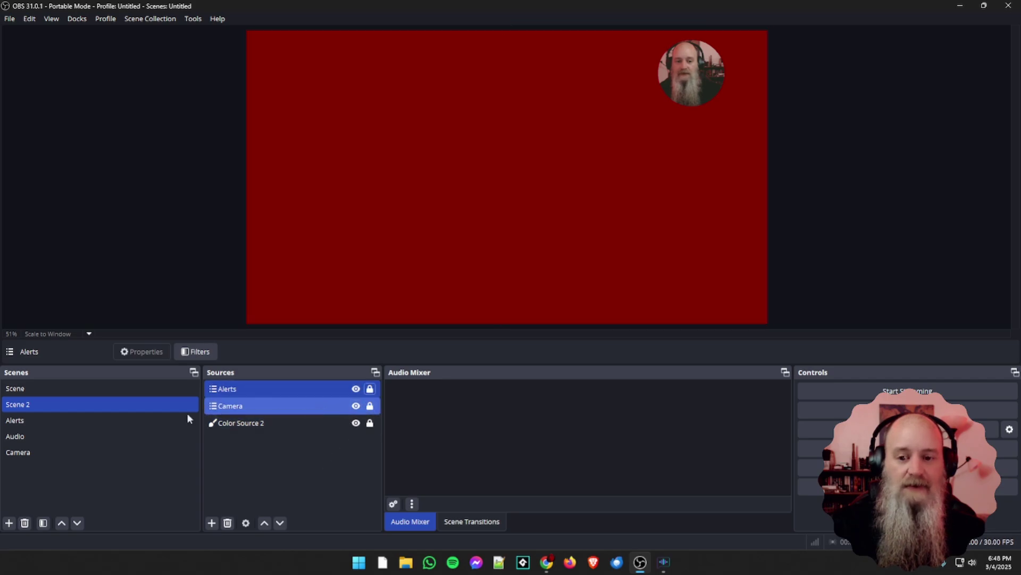
Show the subscriber alert in the Alerts scene and check how it plays in Scene 2
{"action": "left_click", "coordinate": [56, 421]}
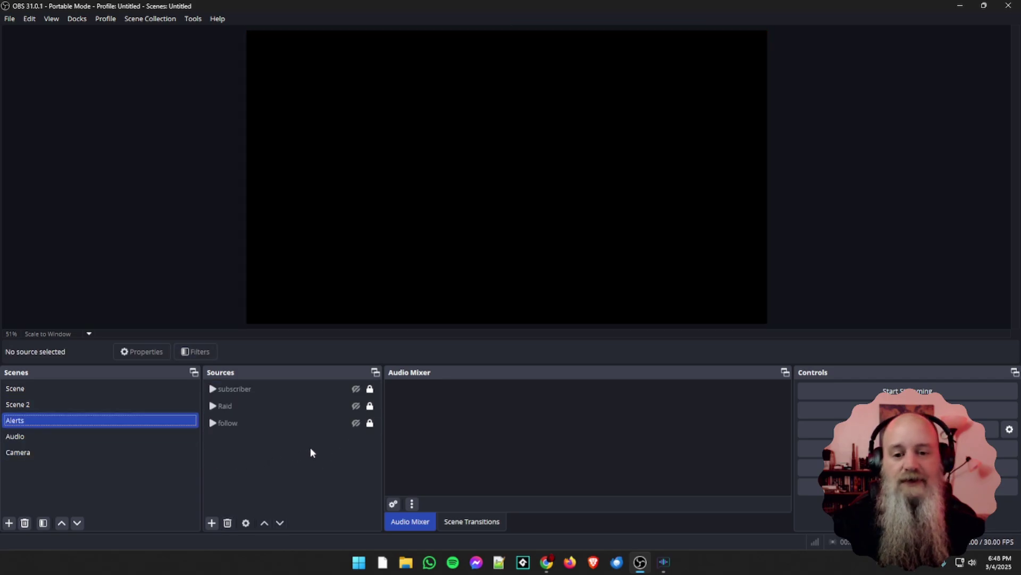
{"action": "mouse_move", "coordinate": [666, 565]}
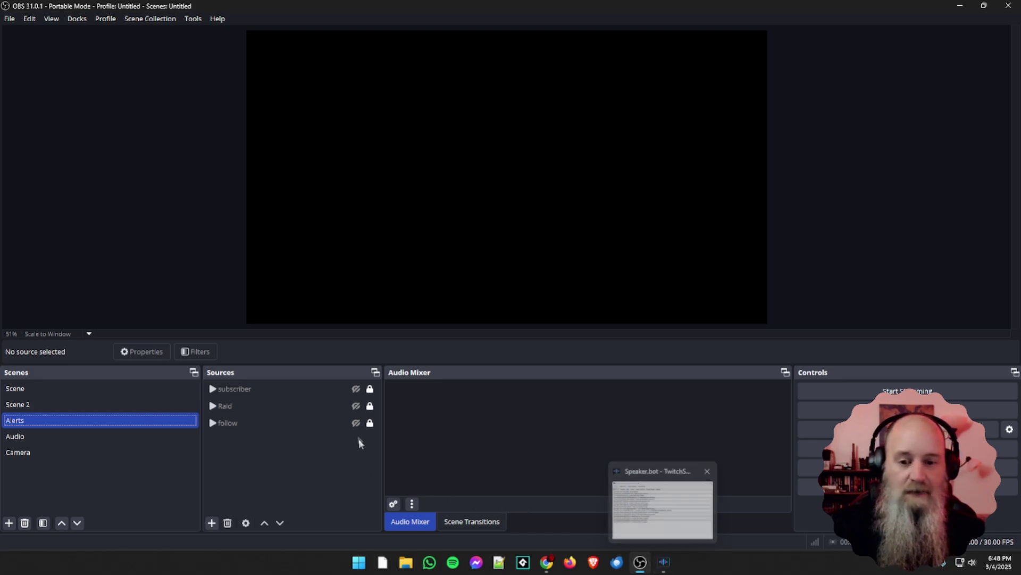
{"action": "left_click", "coordinate": [356, 389]}
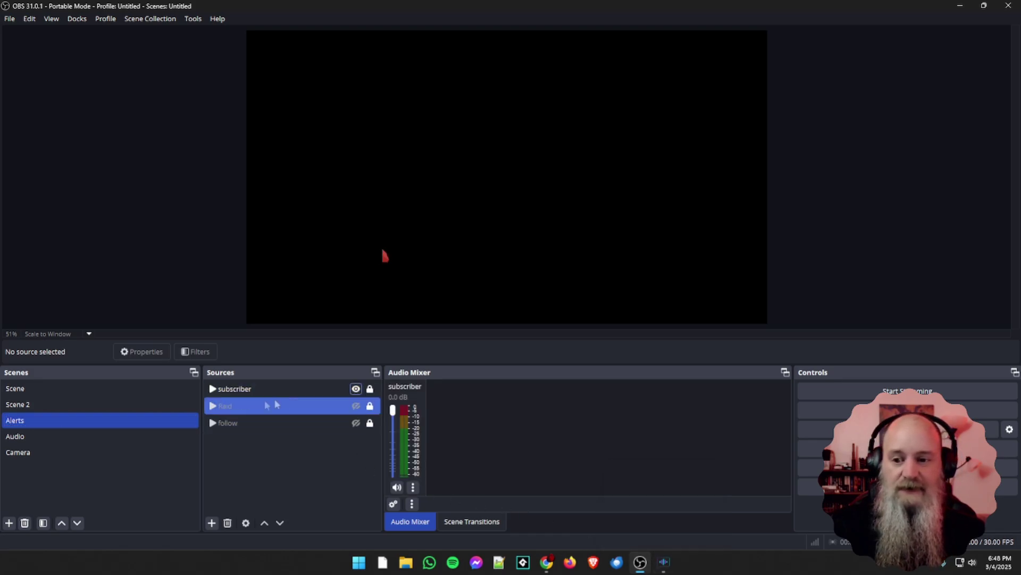
{"action": "left_click", "coordinate": [94, 404]}
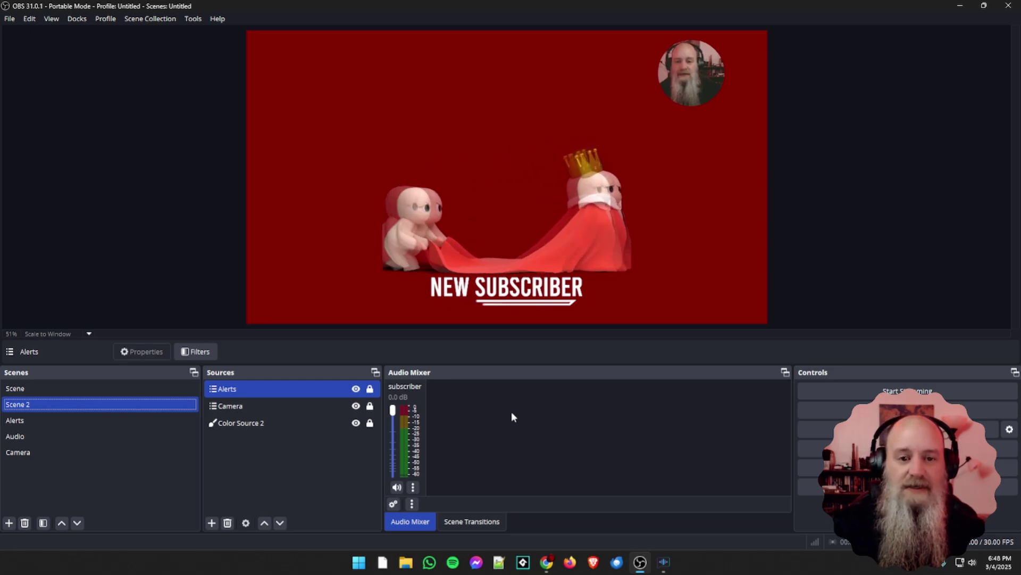
Hide the subscriber alert and show the Raid alert in the Alerts scene, checking it in Scene 2
{"action": "left_click", "coordinate": [52, 425]}
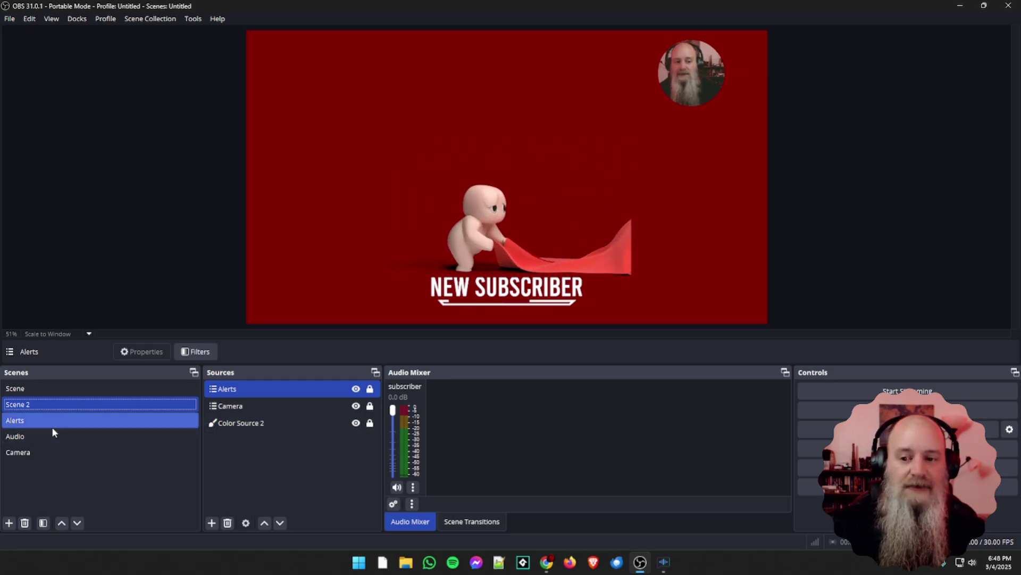
{"action": "left_click", "coordinate": [335, 405]}
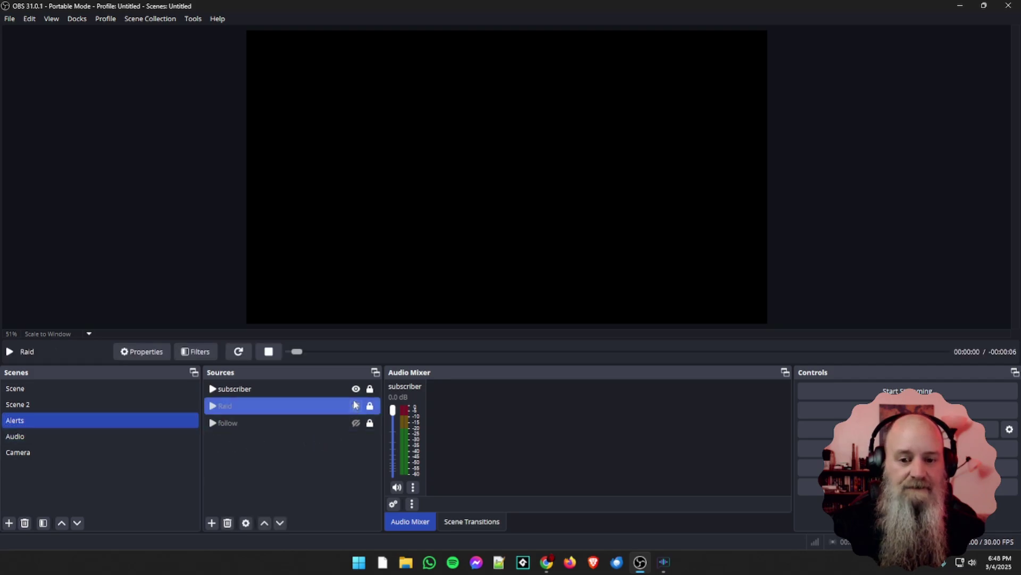
{"action": "left_click", "coordinate": [355, 388]}
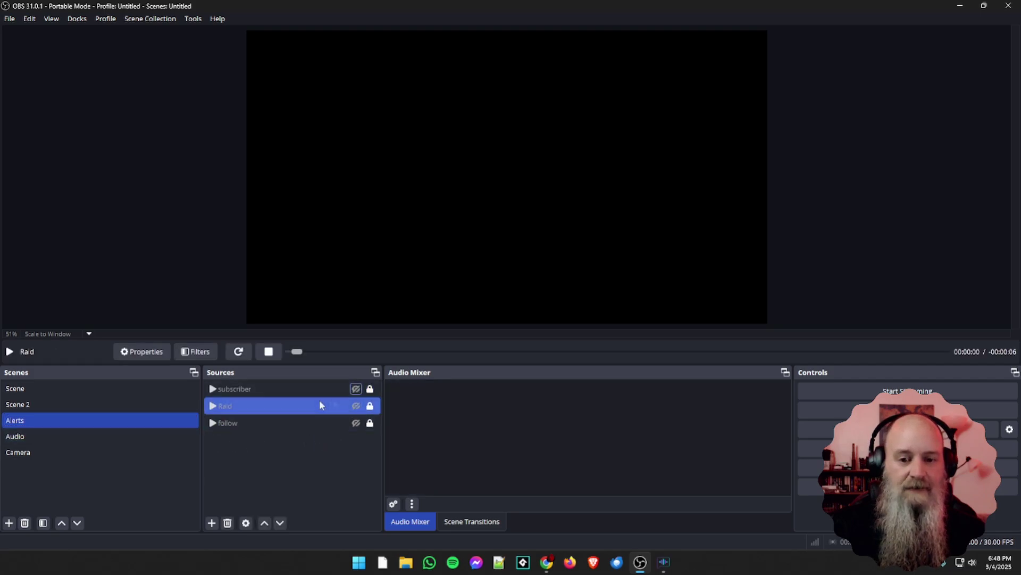
{"action": "left_click", "coordinate": [356, 407]}
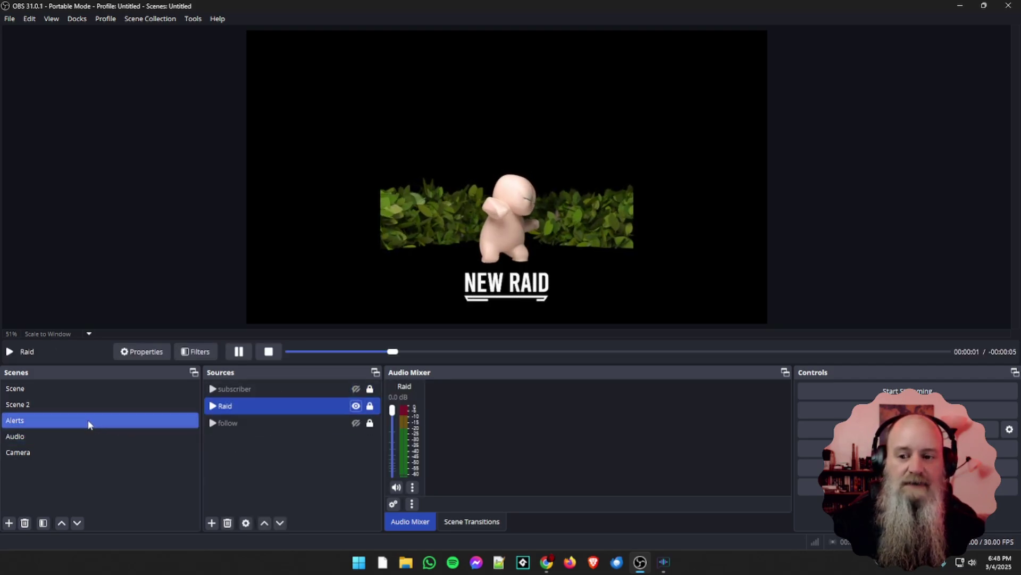
{"action": "left_click", "coordinate": [78, 405]}
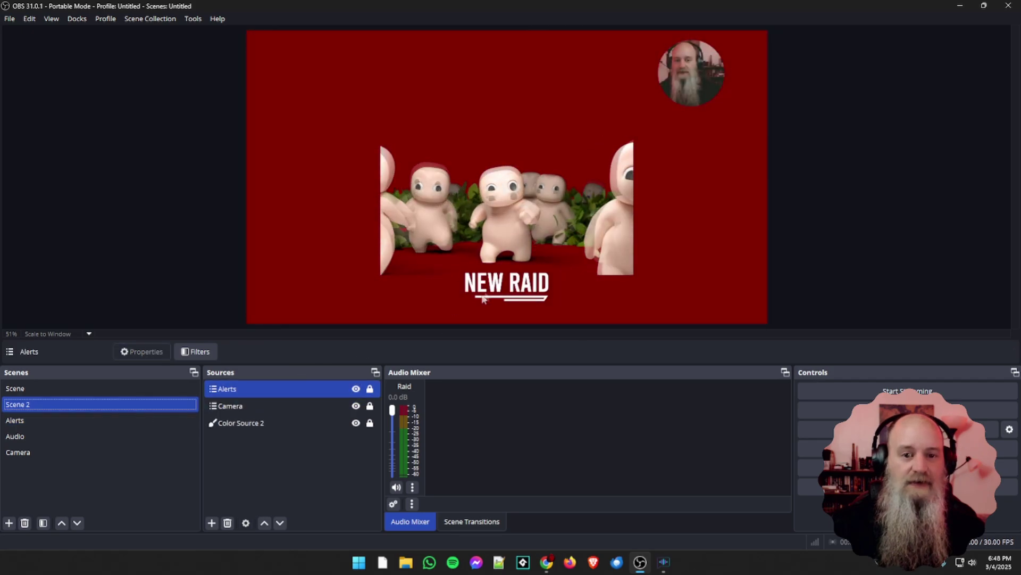
Switch the Alerts scene from the Raid alert to the follow alert, and compare Scene with Scene 2
{"action": "left_click", "coordinate": [96, 420]}
{"action": "left_click", "coordinate": [356, 406]}
{"action": "left_click", "coordinate": [356, 423]}
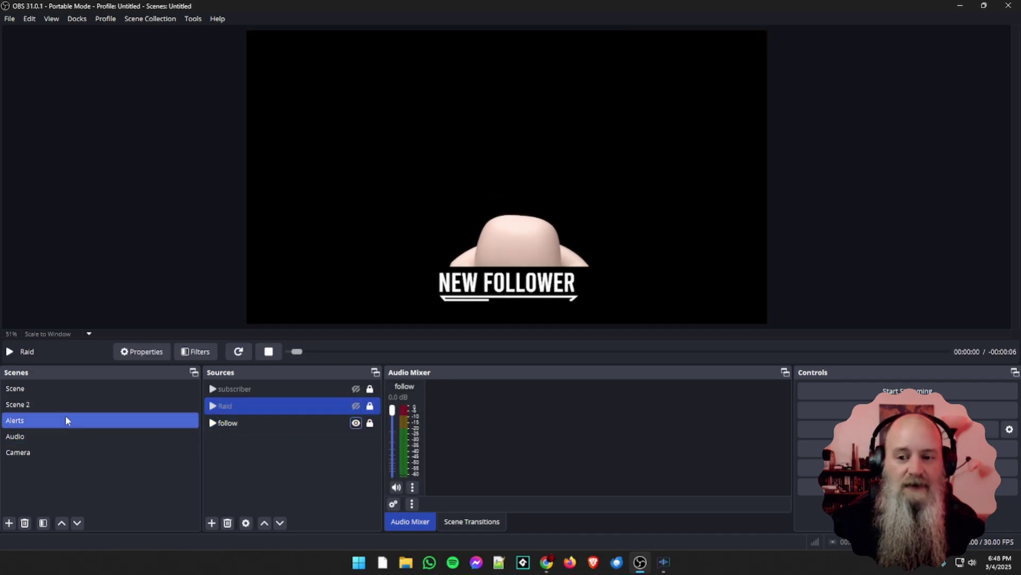
{"action": "left_click", "coordinate": [59, 391]}
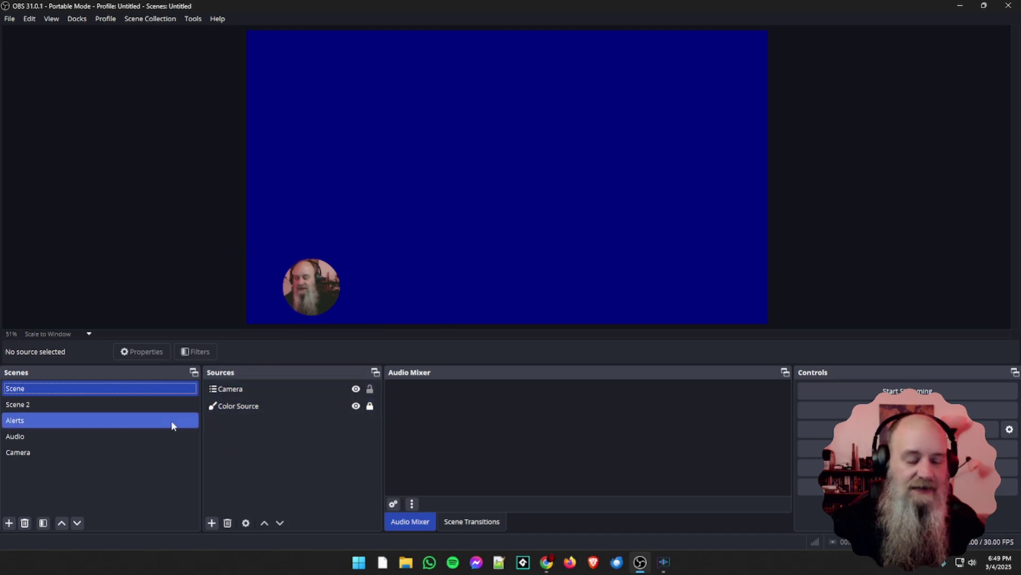
{"action": "left_click", "coordinate": [126, 409]}
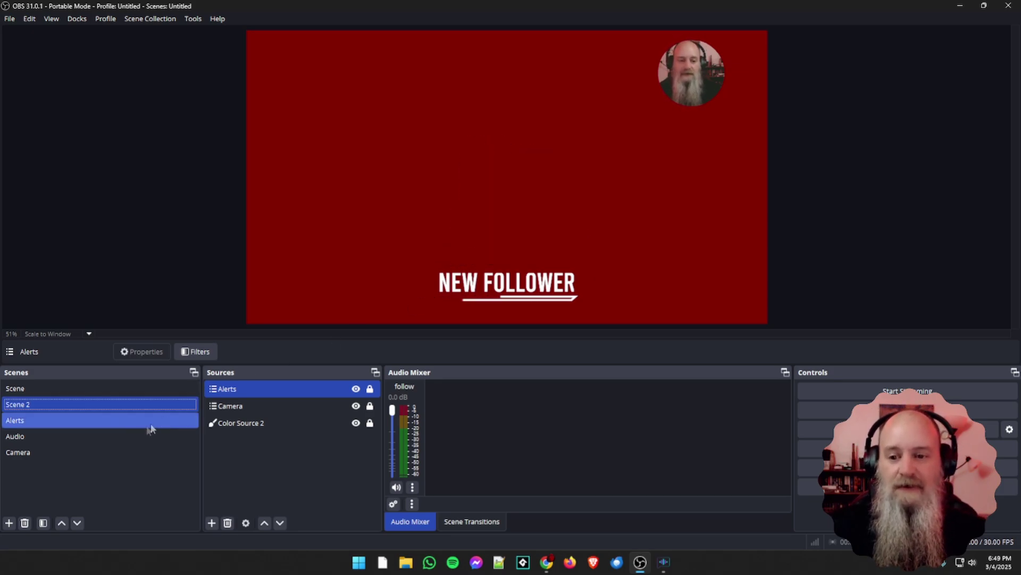
Examine the sources and mixer channels of the Audio scene
{"action": "left_click", "coordinate": [103, 440]}
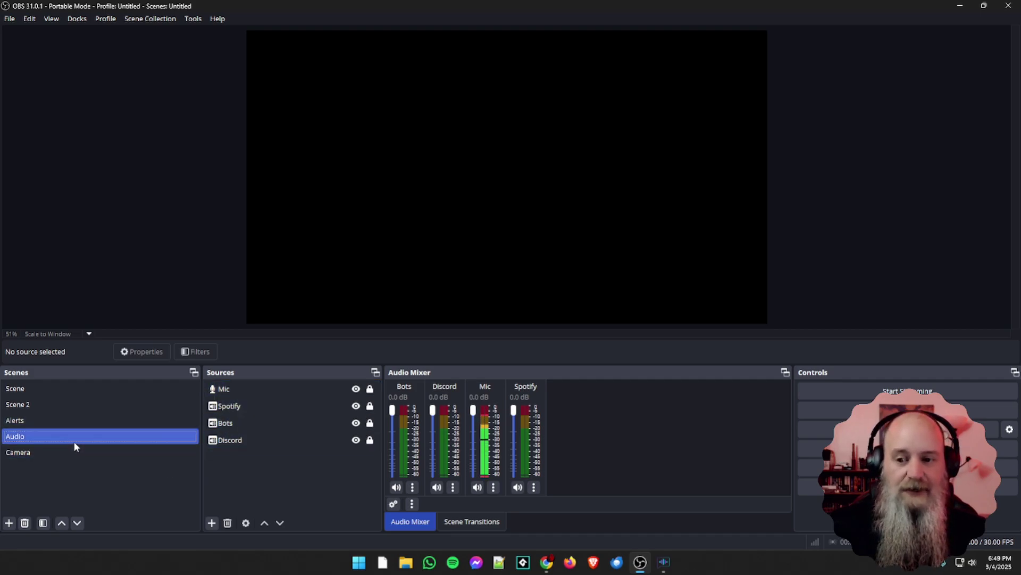
{"action": "left_click_drag", "start_coordinate": [75, 442], "coordinate": [49, 394]}
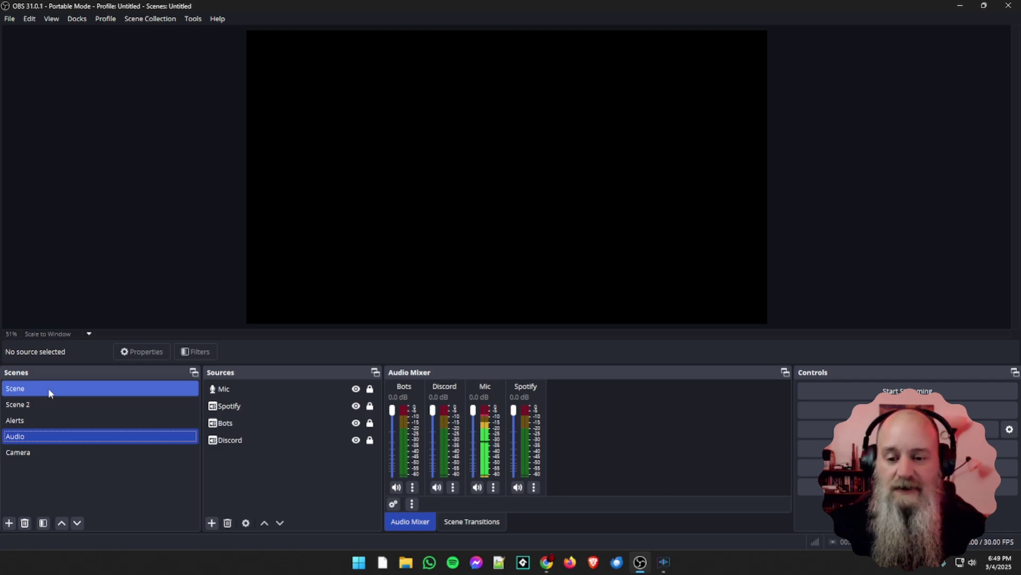
Add the existing Audio scene as a scene source in Scene
{"action": "left_click", "coordinate": [48, 388]}
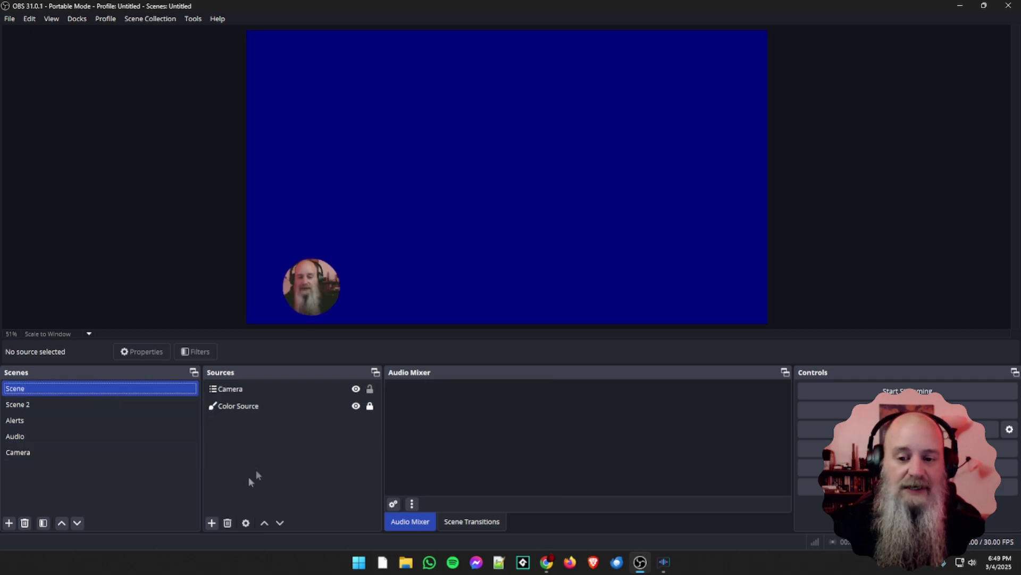
{"action": "left_click", "coordinate": [211, 523]}
{"action": "left_click", "coordinate": [237, 421]}
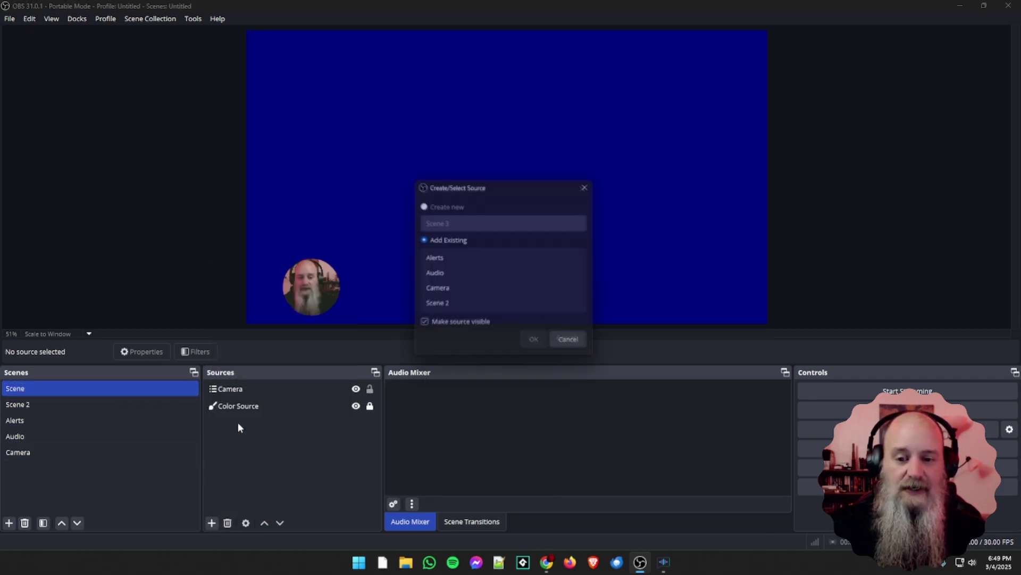
{"action": "left_click", "coordinate": [431, 295]}
{"action": "left_click", "coordinate": [433, 257]}
{"action": "left_click", "coordinate": [435, 274]}
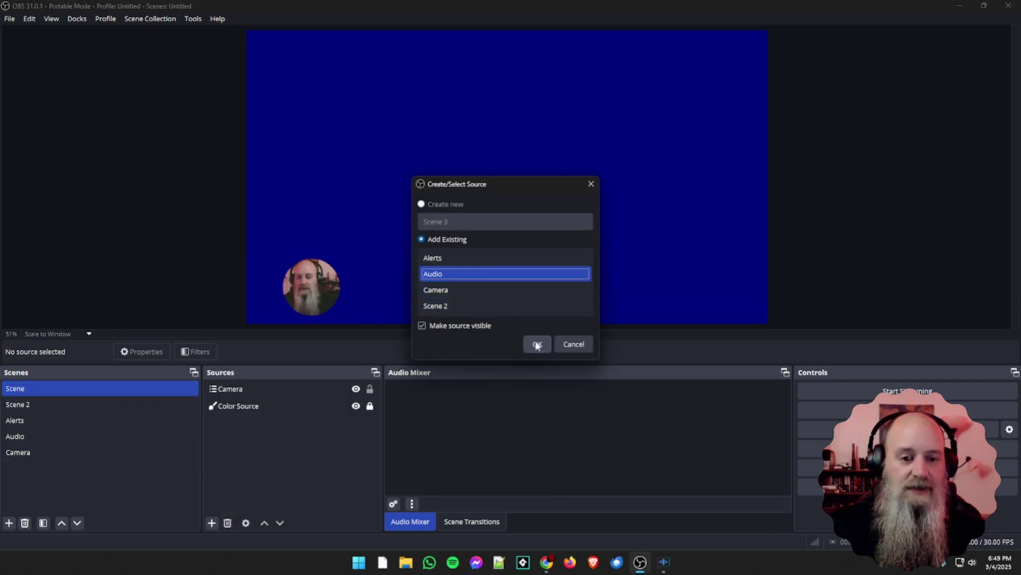
{"action": "left_click", "coordinate": [536, 344]}
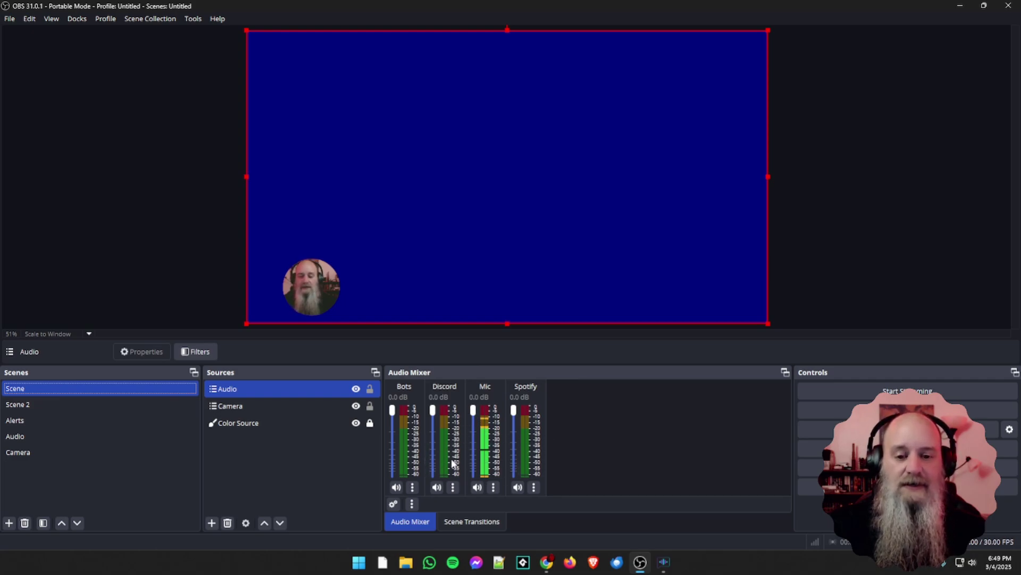
Lock the Audio and Camera sources in Scene
{"action": "left_click", "coordinate": [370, 422]}
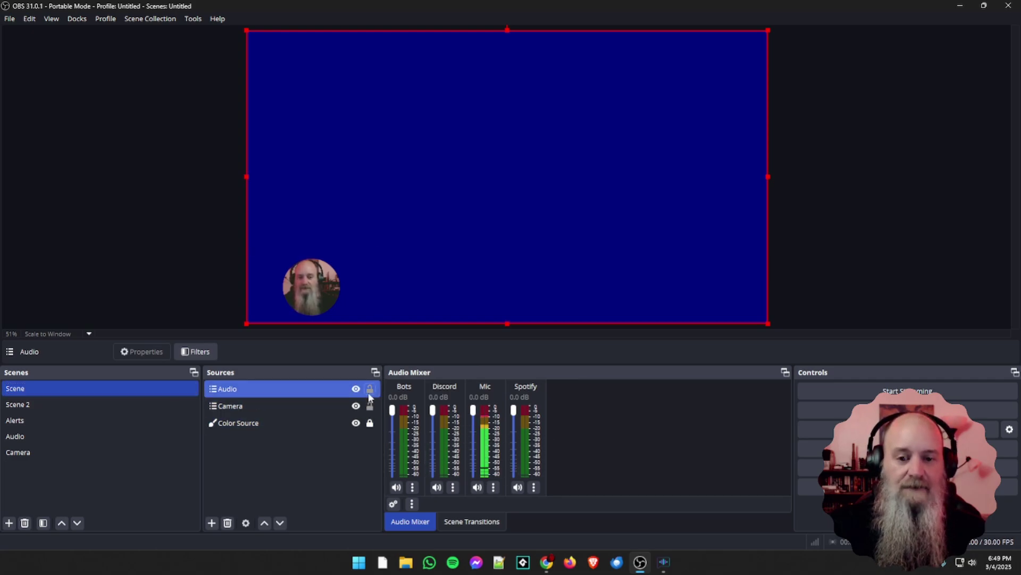
{"action": "left_click", "coordinate": [346, 405]}
{"action": "left_click", "coordinate": [369, 405]}
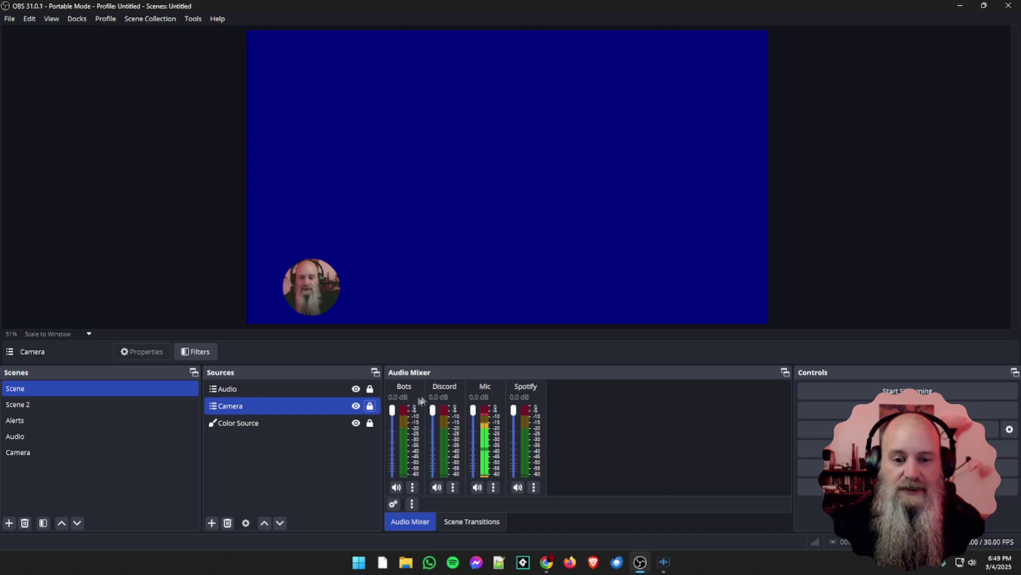
Mute the Bots channel from the Audio scene and check its mute state in Scene
{"action": "left_click", "coordinate": [27, 435]}
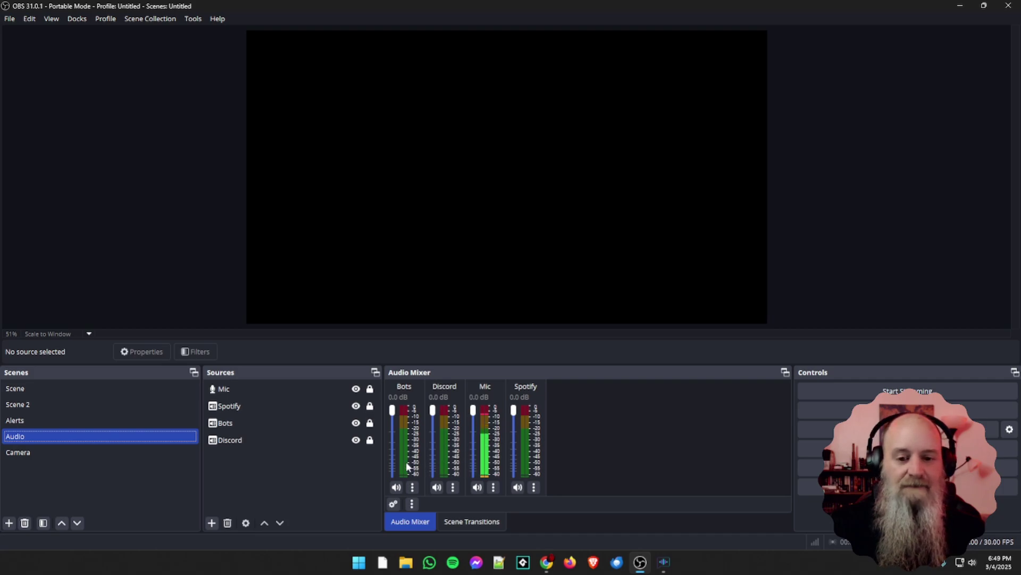
{"action": "left_click", "coordinate": [396, 487]}
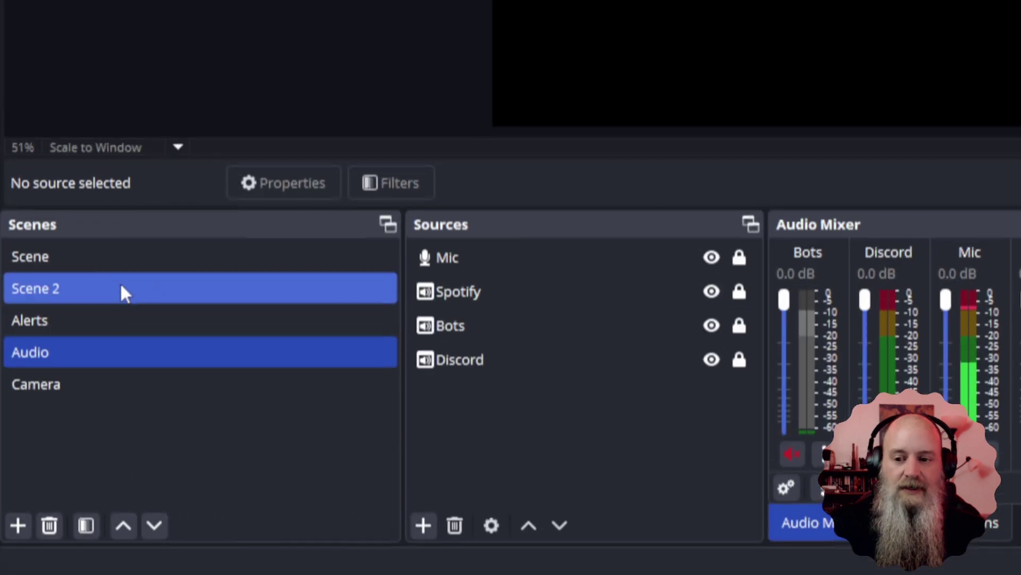
{"action": "left_click", "coordinate": [107, 265]}
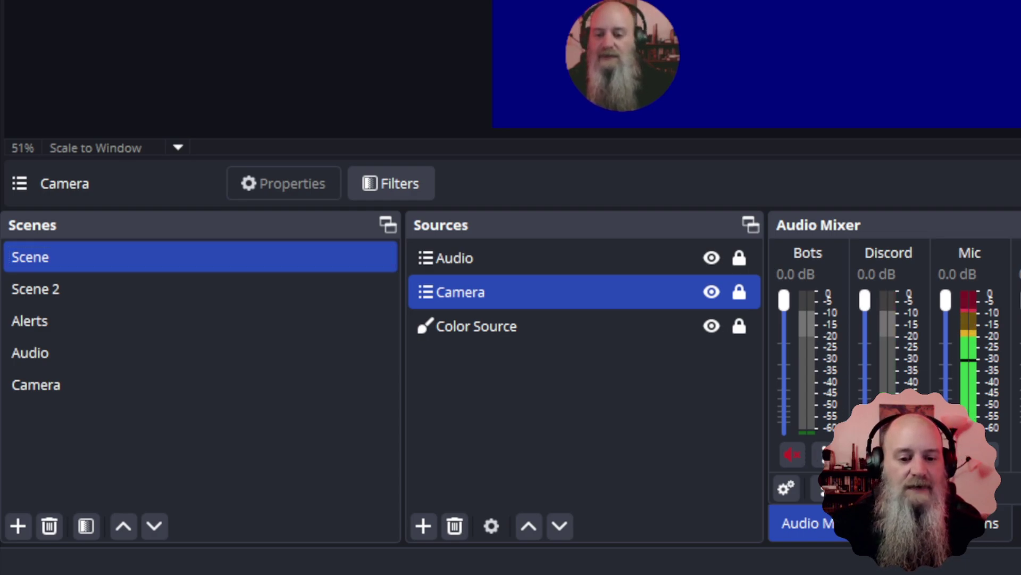
From Scene, unmute Bots and mute Discord and Mic, checking the same channels in the Audio scene
{"action": "left_click", "coordinate": [791, 454]}
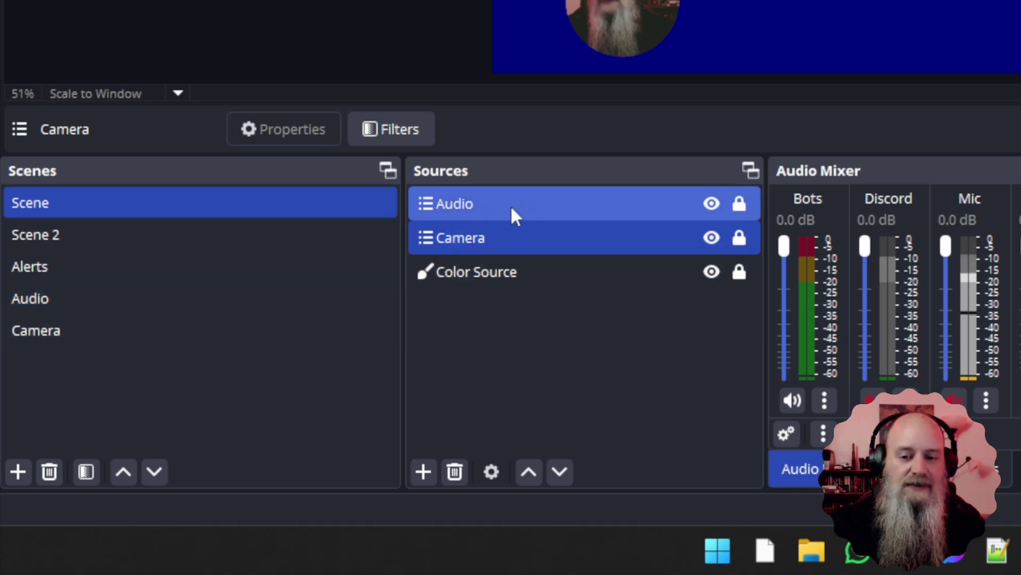
{"action": "left_click", "coordinate": [75, 292]}
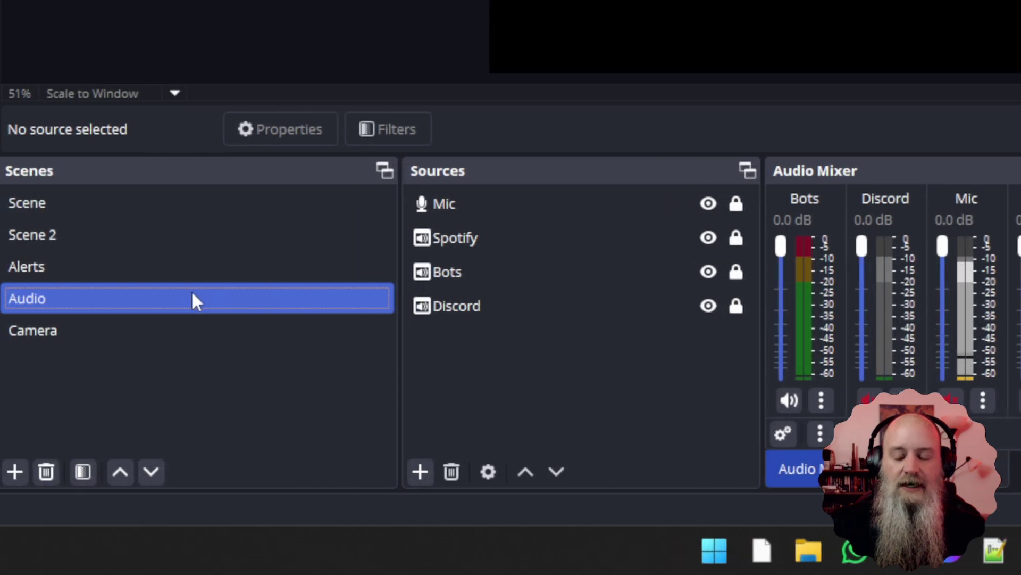
Return to Scene and unmute the Discord and Mic channels
{"action": "left_click", "coordinate": [135, 209]}
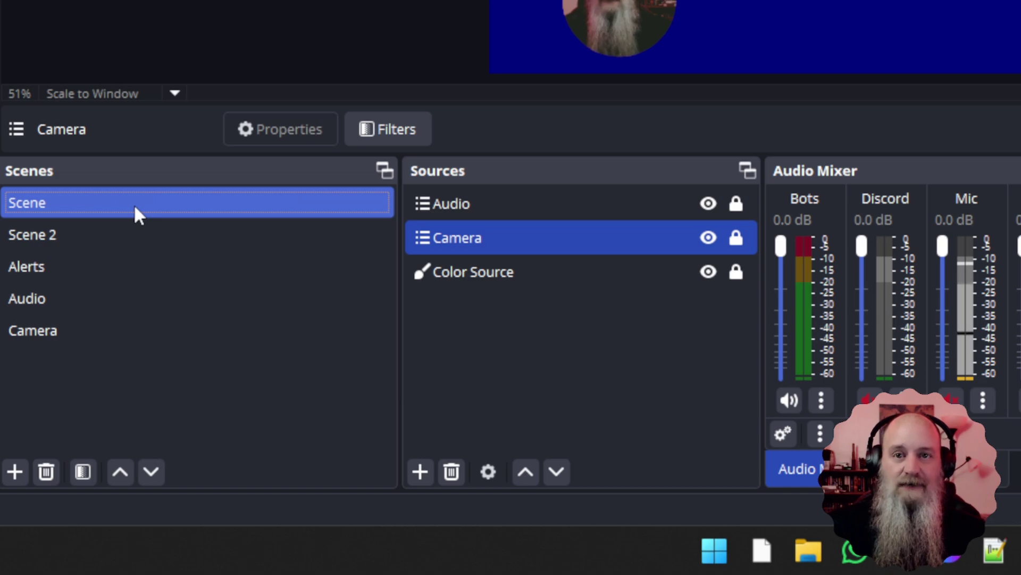
{"action": "left_click", "coordinate": [868, 399]}
{"action": "left_click", "coordinate": [950, 399]}
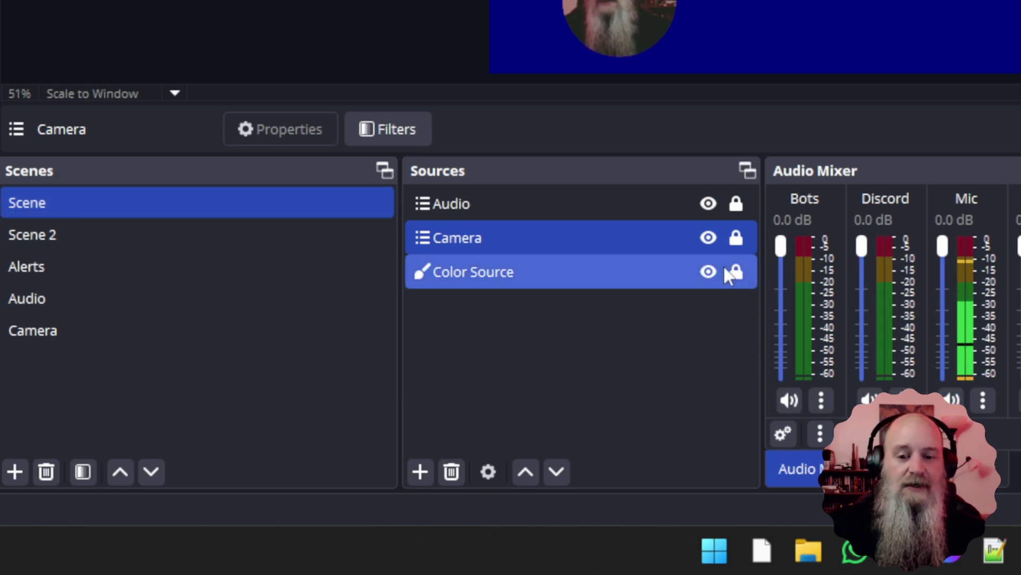
Remove the Camera source from Scene
{"action": "right_click", "coordinate": [645, 240]}
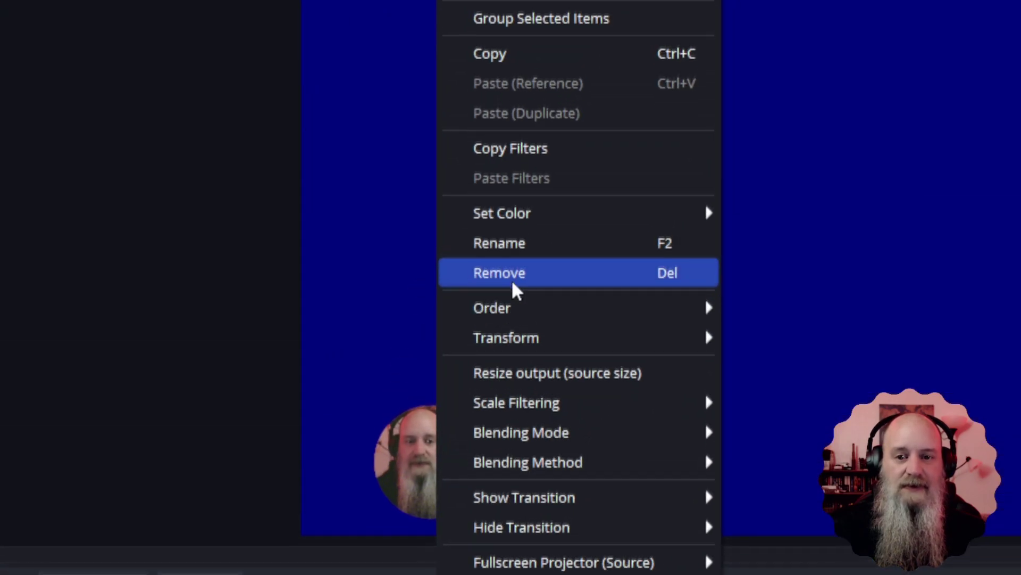
{"action": "left_click", "coordinate": [512, 273]}
{"action": "left_click", "coordinate": [510, 283]}
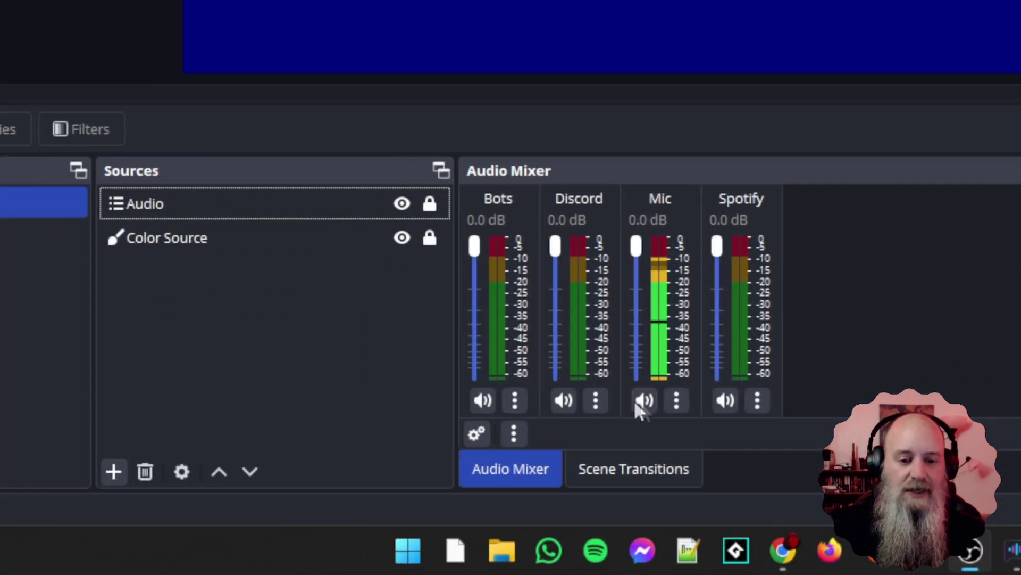
Mute the Mic and Discord channels in Scene and check which channels Scene 2 has
{"action": "left_click", "coordinate": [644, 400]}
{"action": "left_click", "coordinate": [564, 400]}
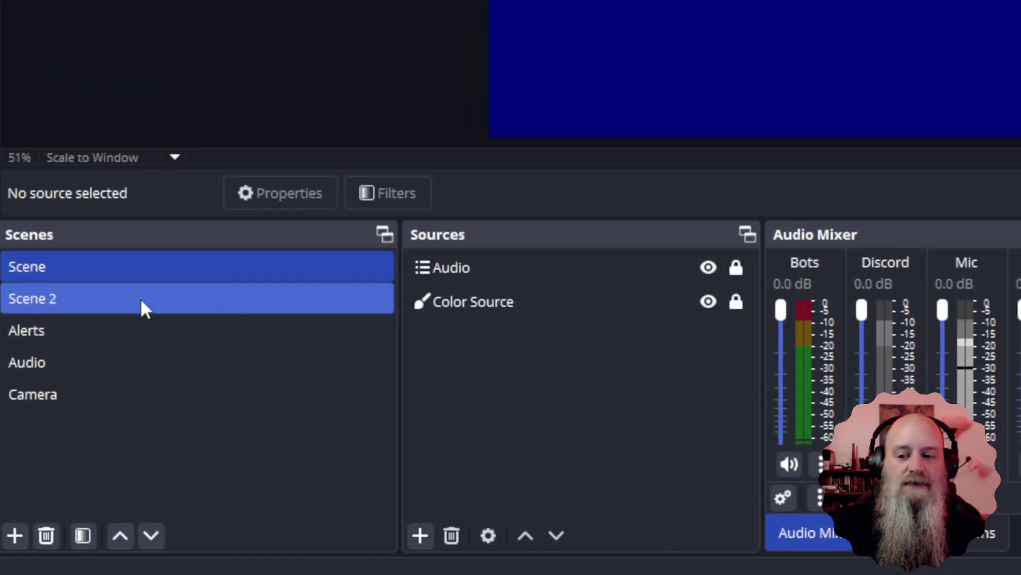
{"action": "left_click", "coordinate": [142, 302]}
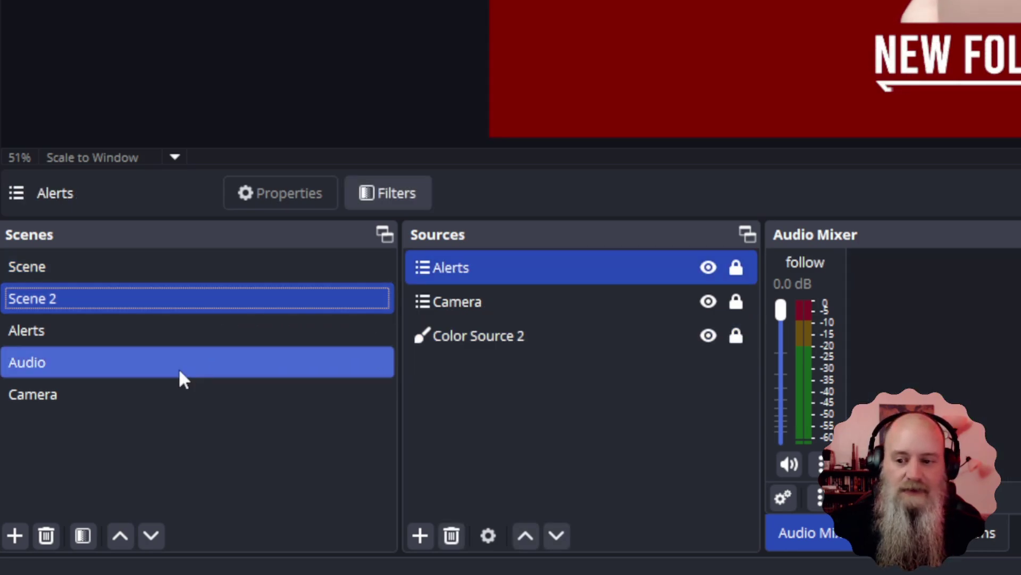
Hide the follow alert in the Alerts scene and return to Scene 2
{"action": "left_click", "coordinate": [169, 342]}
{"action": "left_click", "coordinate": [709, 336]}
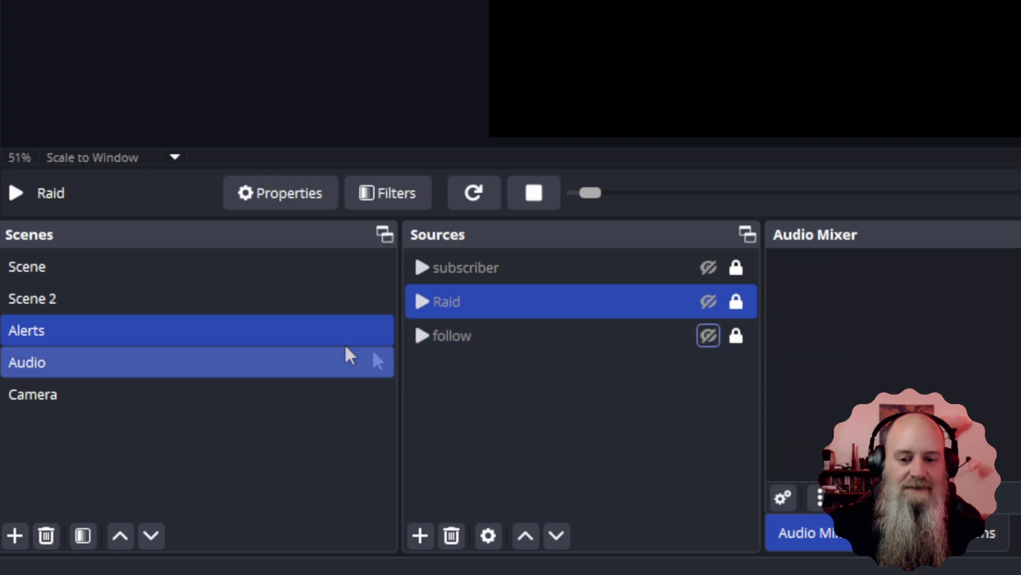
{"action": "left_click", "coordinate": [169, 309]}
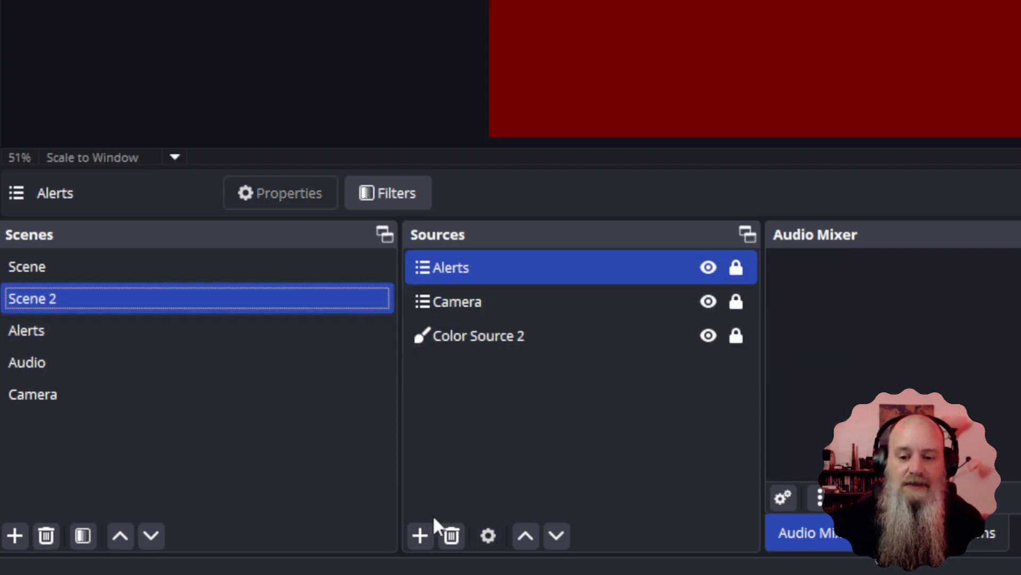
Add the existing Audio scene as a source in Scene 2 and lock it
{"action": "left_click", "coordinate": [420, 535]}
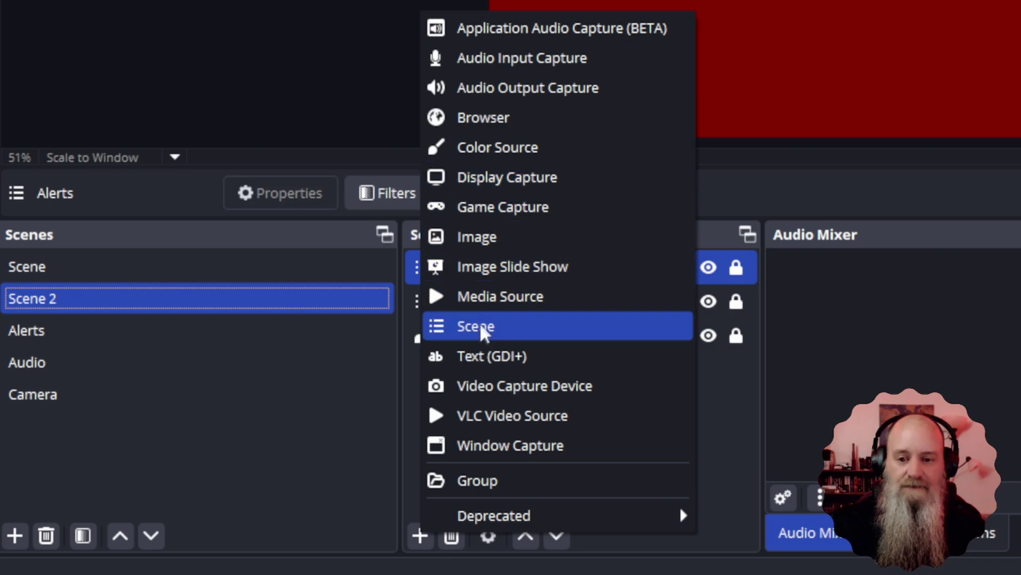
{"action": "left_click", "coordinate": [452, 327]}
{"action": "left_click", "coordinate": [879, 33]}
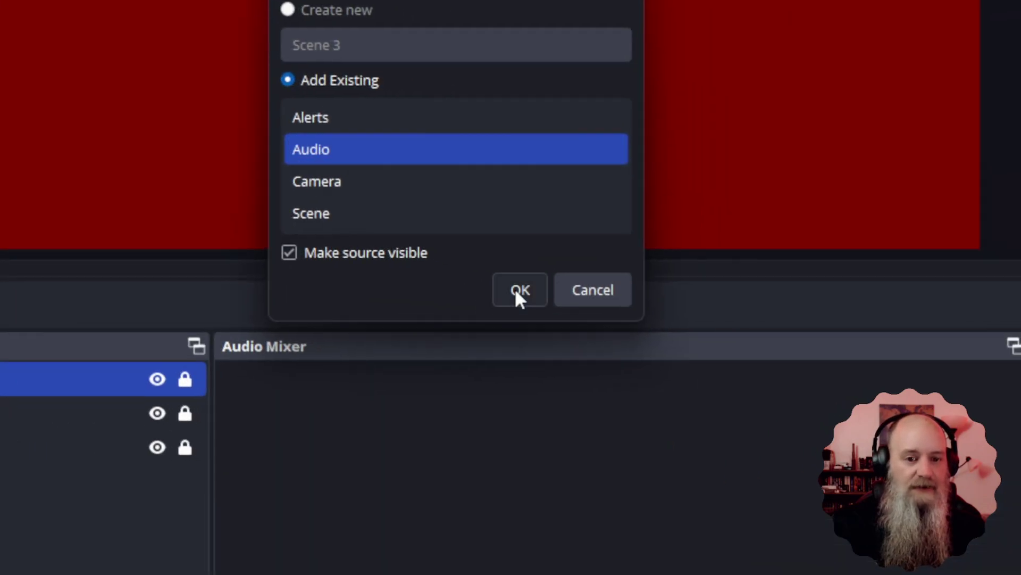
{"action": "left_click", "coordinate": [517, 296]}
{"action": "left_click", "coordinate": [184, 379]}
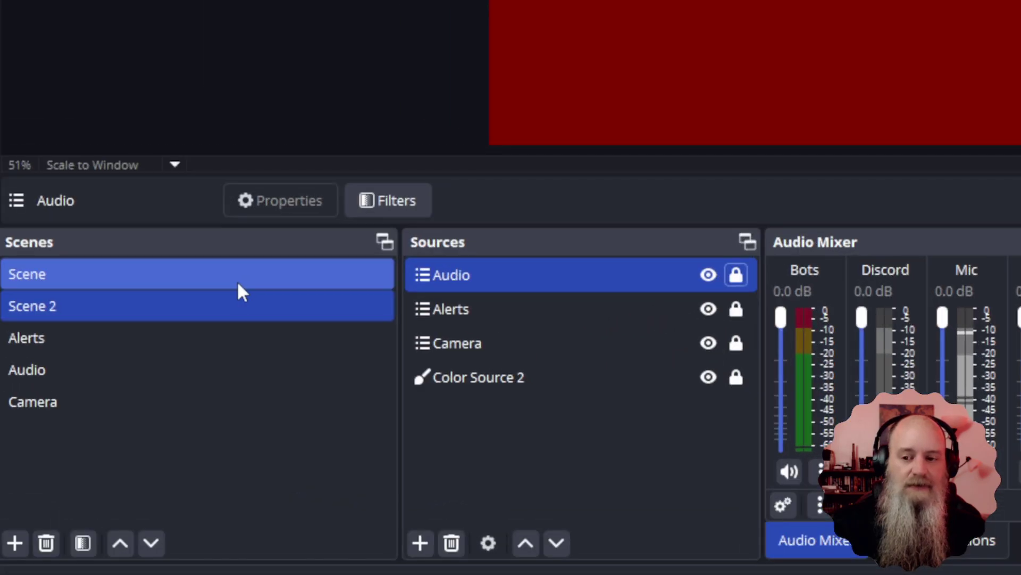
Unmute Discord and Mic, and compare the mixer channels across Scene, Scene 2 and the Audio scene
{"action": "left_click", "coordinate": [6, 208]}
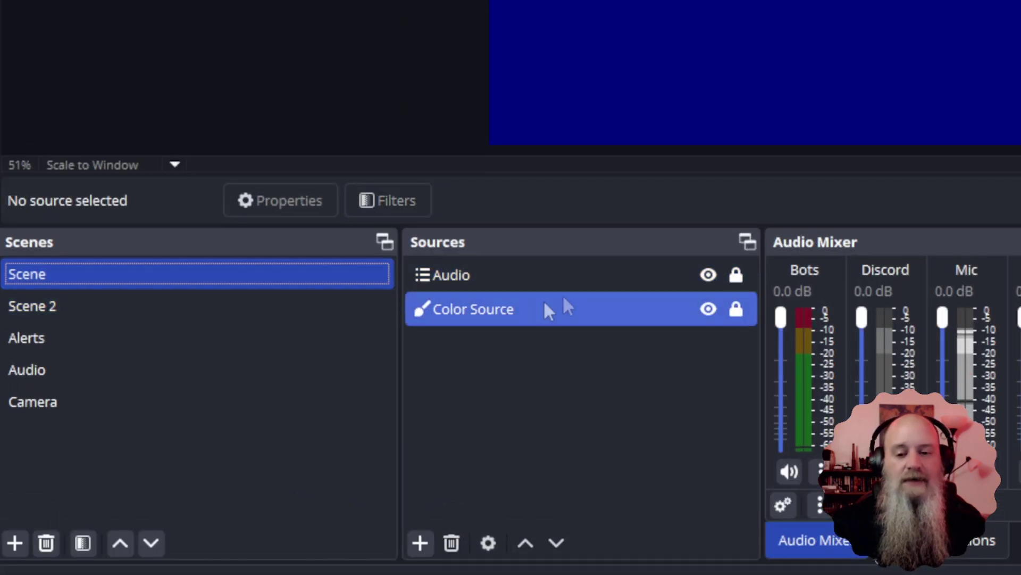
{"action": "left_click", "coordinate": [220, 314]}
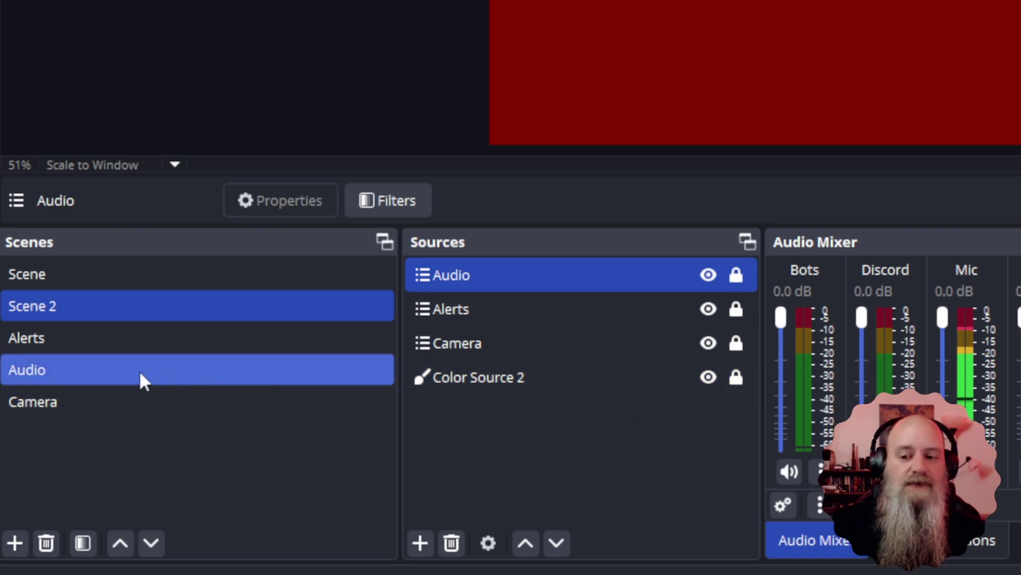
{"action": "left_click", "coordinate": [88, 372]}
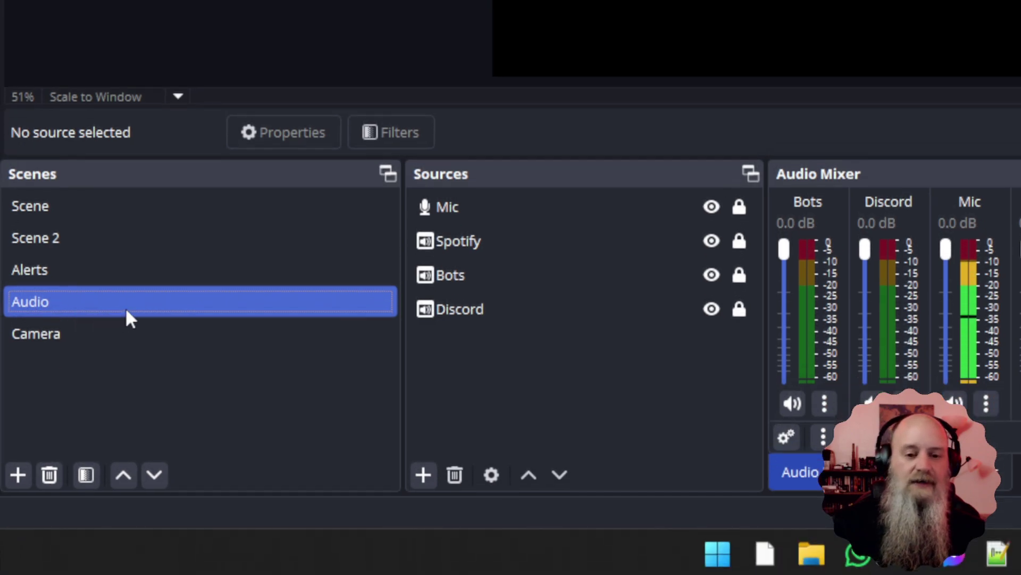
{"action": "left_click", "coordinate": [114, 245]}
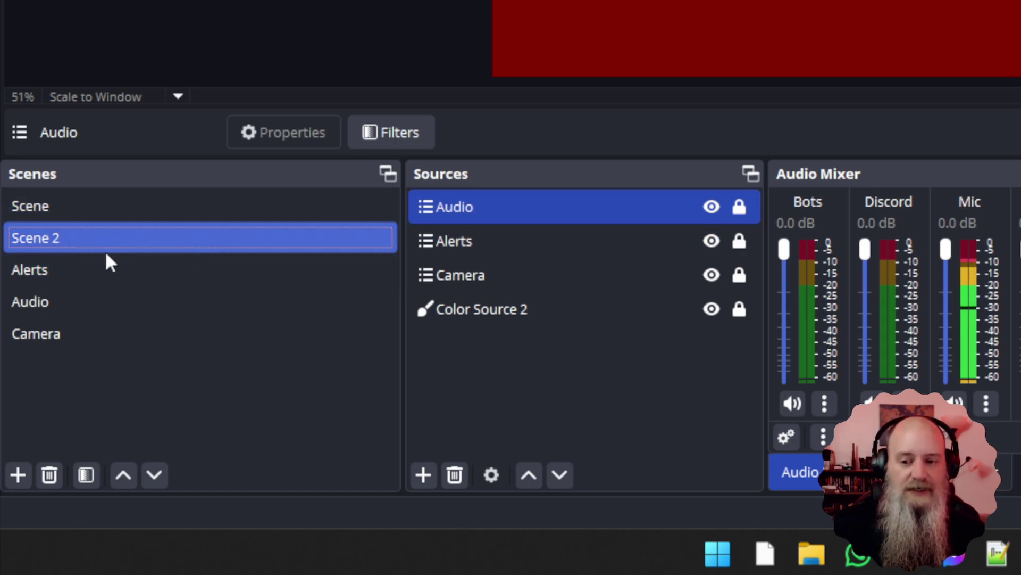
Mute the Mic channel from the Audio scene and check its mute state in Scene 2
{"action": "left_click", "coordinate": [55, 305]}
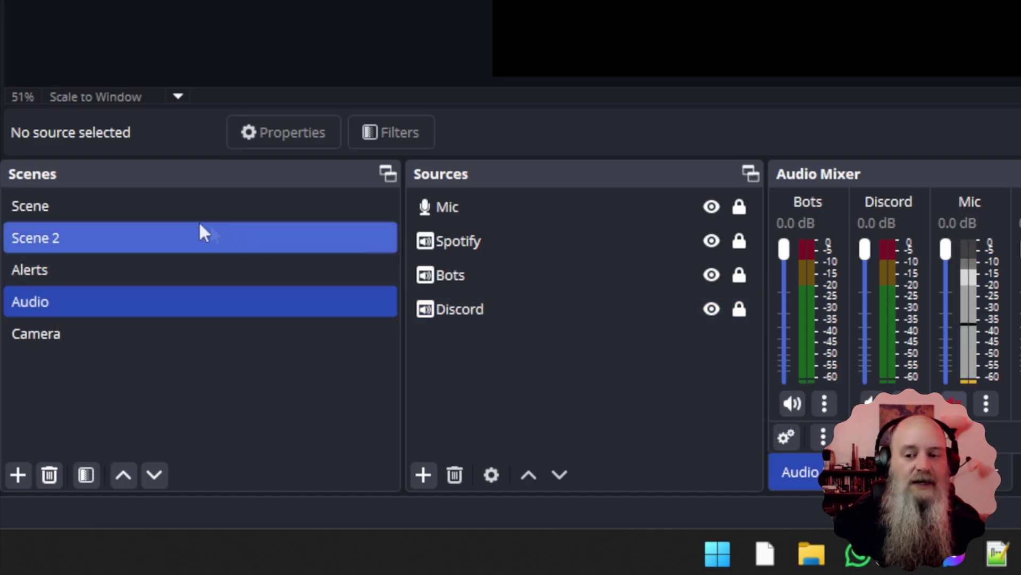
{"action": "left_click", "coordinate": [240, 237]}
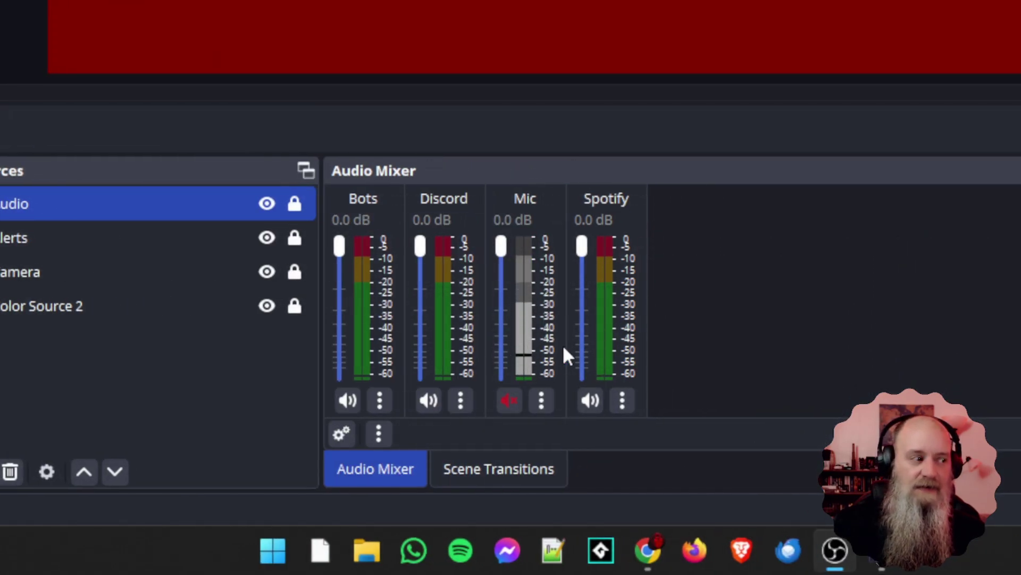